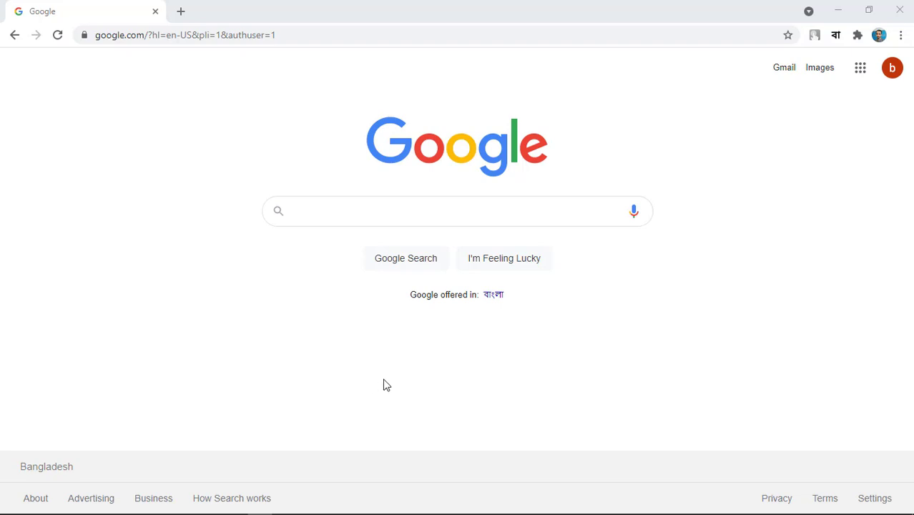
Search Google for 'uri online judge' by picking the suggestion after typing 'uri online'.
left_click(437, 31)
left_click(422, 215)
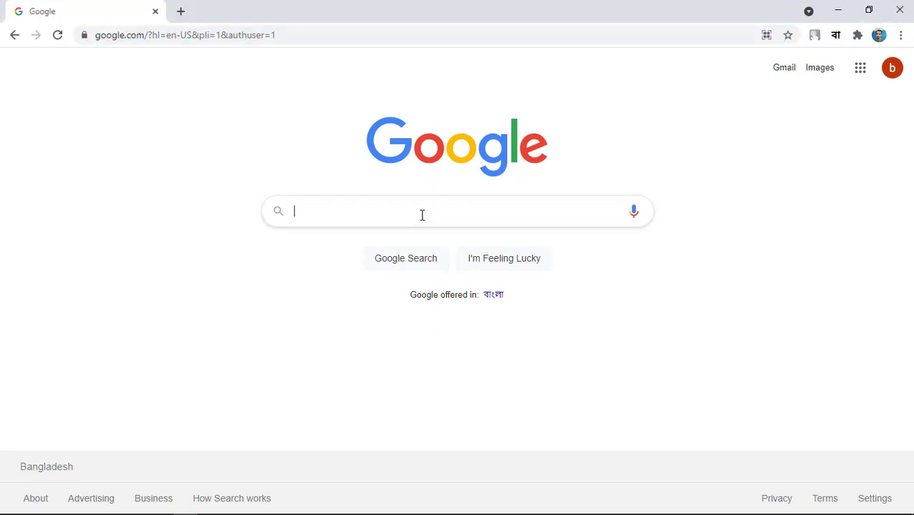
type("uri online")
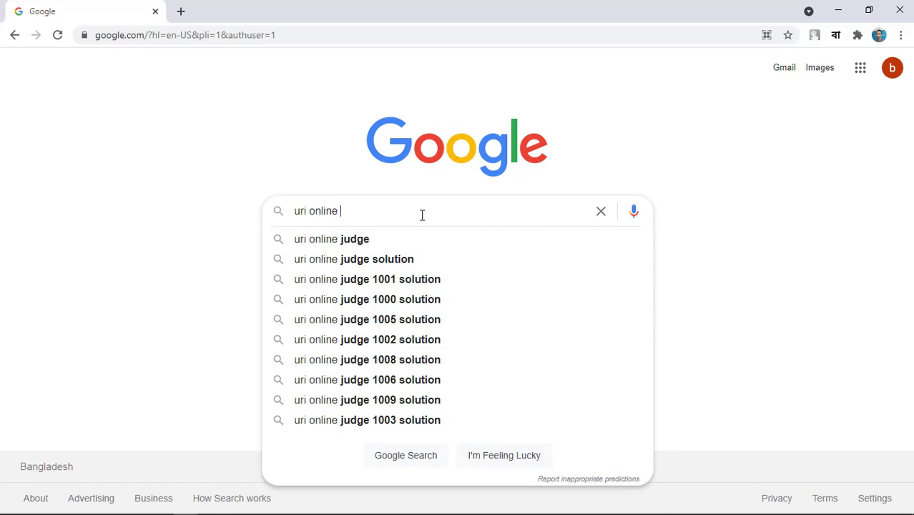
left_click(376, 241)
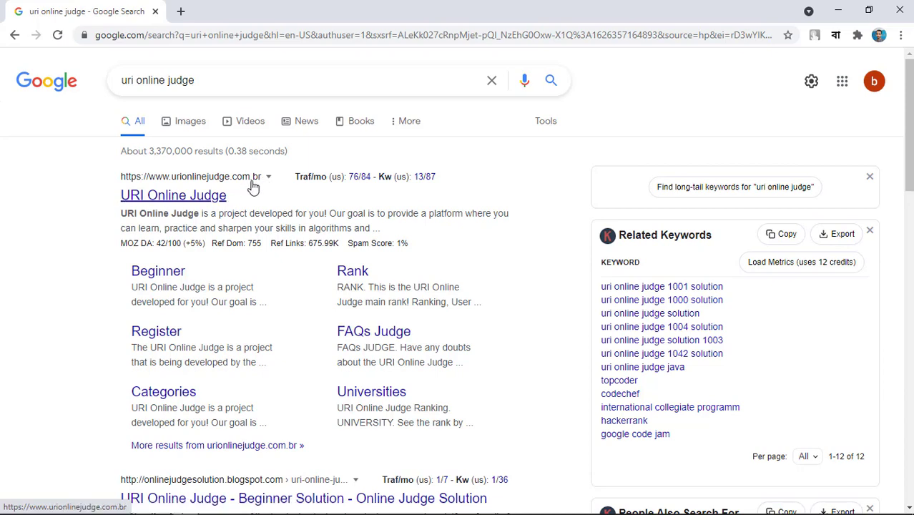
Open the URI Online Judge site and bring up its REGISTER sign-up form.
left_click(185, 197)
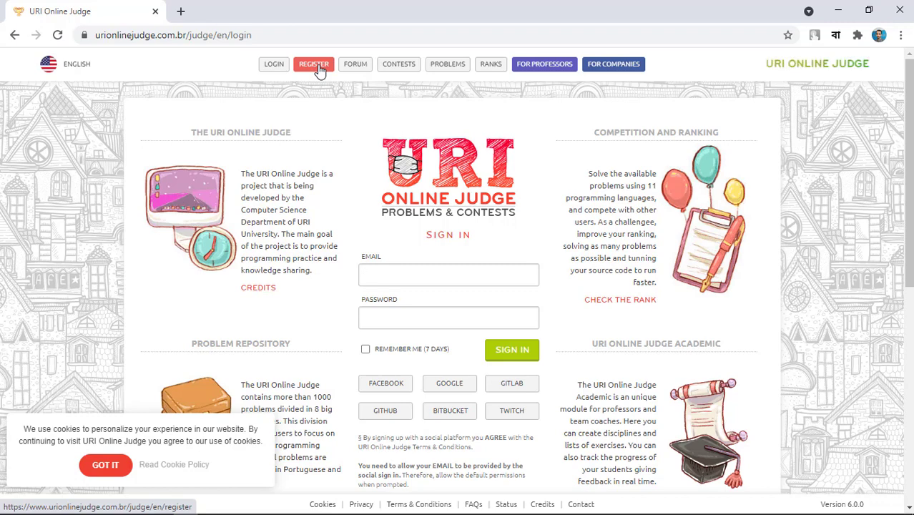
left_click(322, 69)
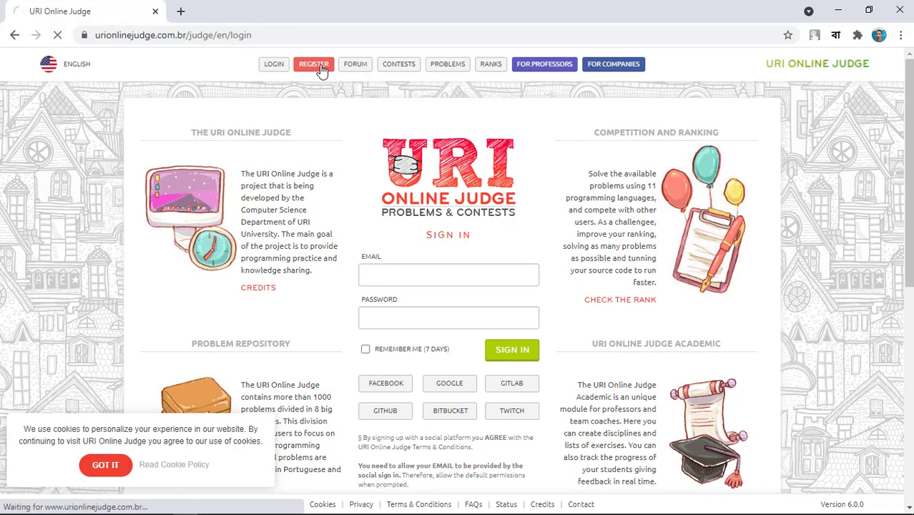
scroll(465, 212, "down", 1)
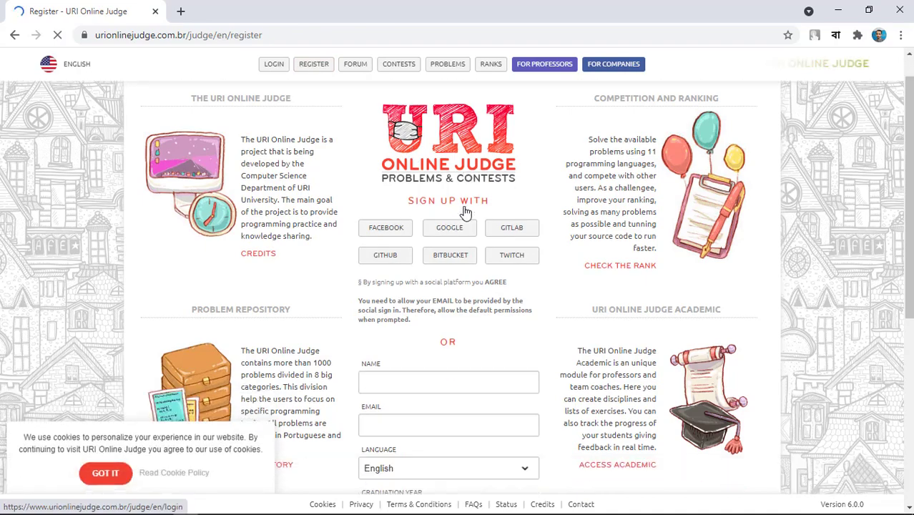
scroll(465, 212, "down", 2)
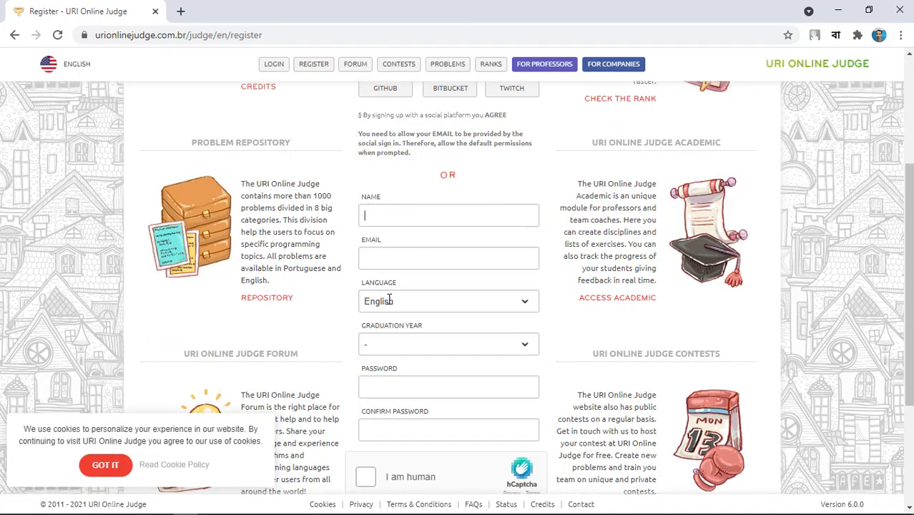
scroll(461, 240, "down", 1)
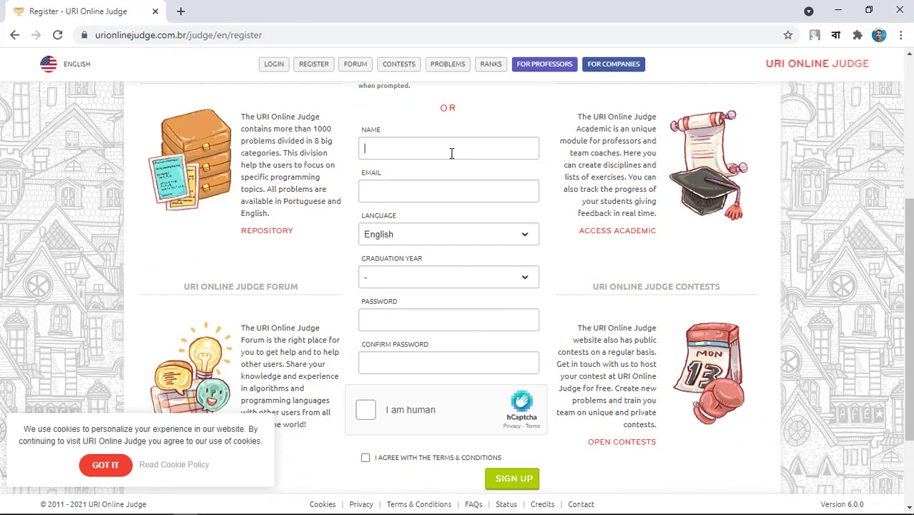
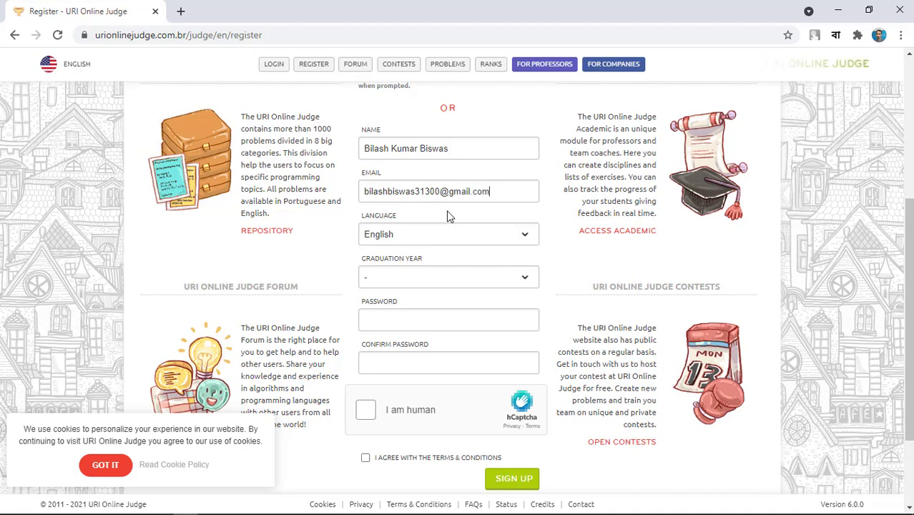
Keep English as language, set graduation year 2017, and enter and confirm the password.
left_click(452, 236)
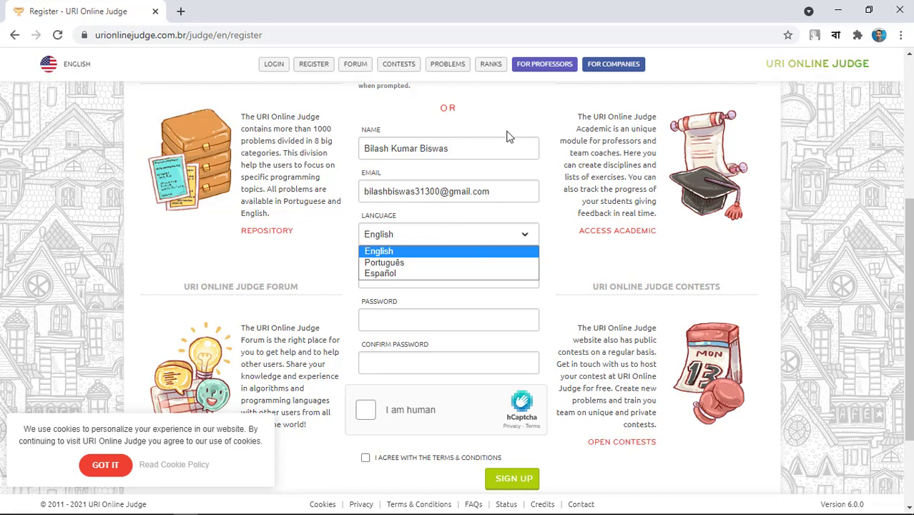
key("Down")
key("Down")
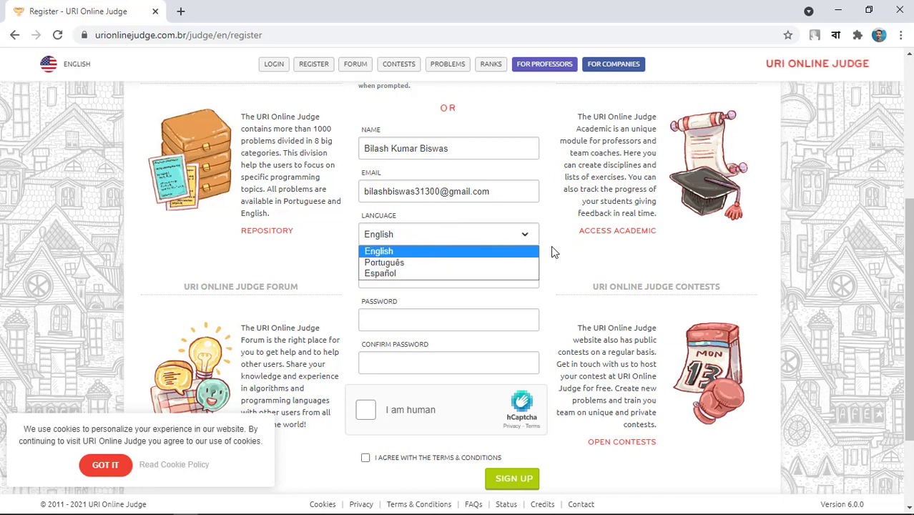
scroll(418, 209, "down", 2)
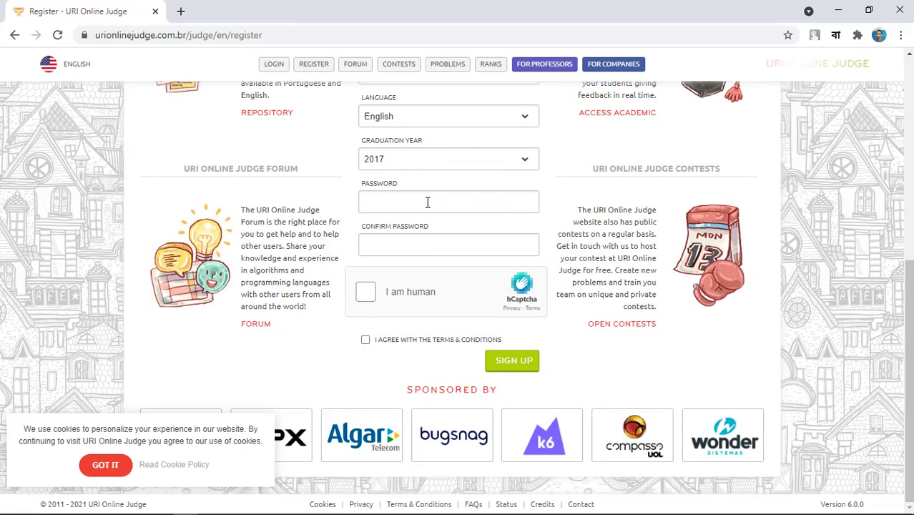
left_click(427, 203)
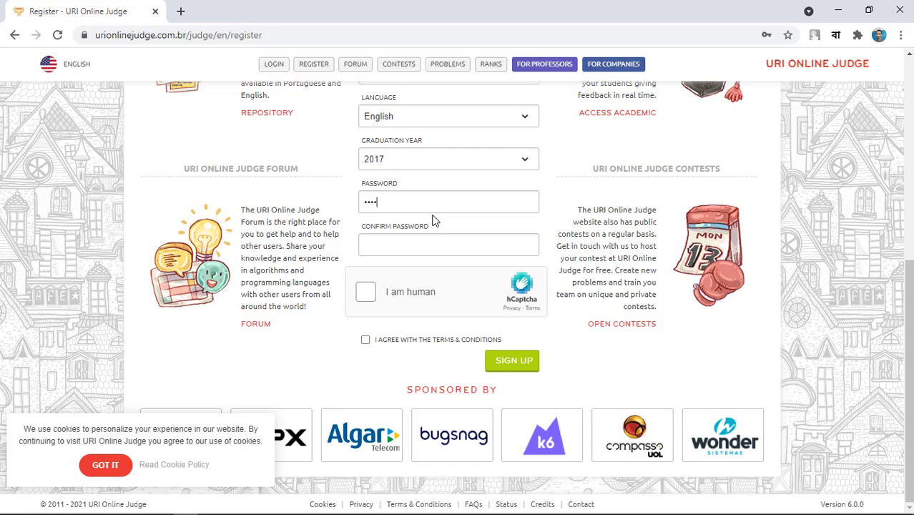
type("••••••••")
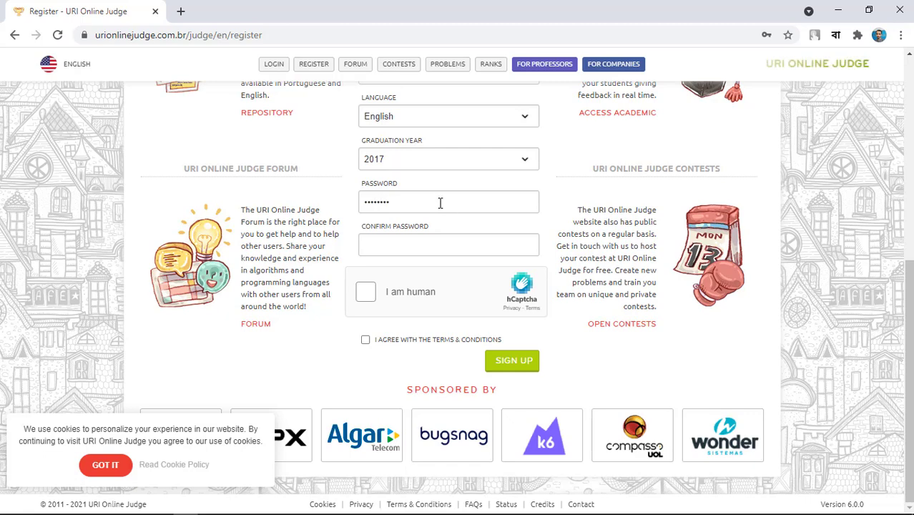
left_click(394, 245)
type("••••")
Pass the hCaptcha by selecting the four airplane images, accept the terms, and sign up.
left_click(367, 295)
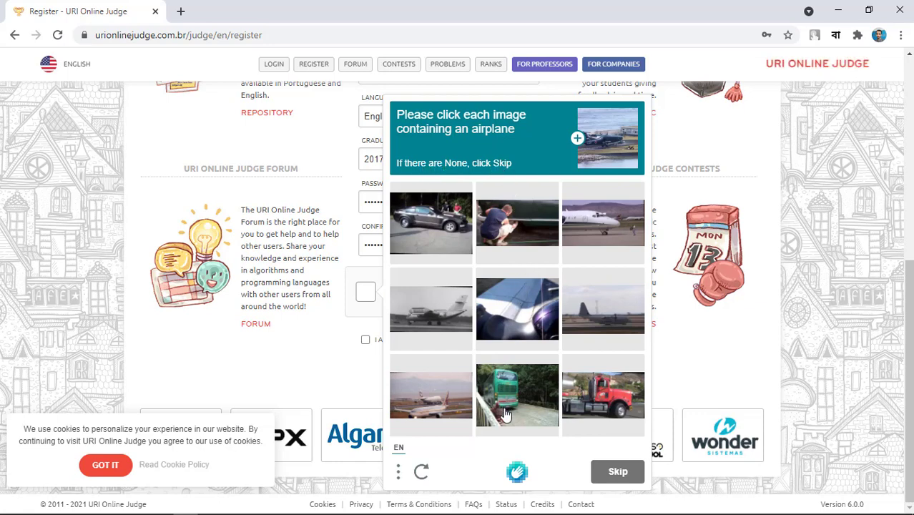
left_click(614, 246)
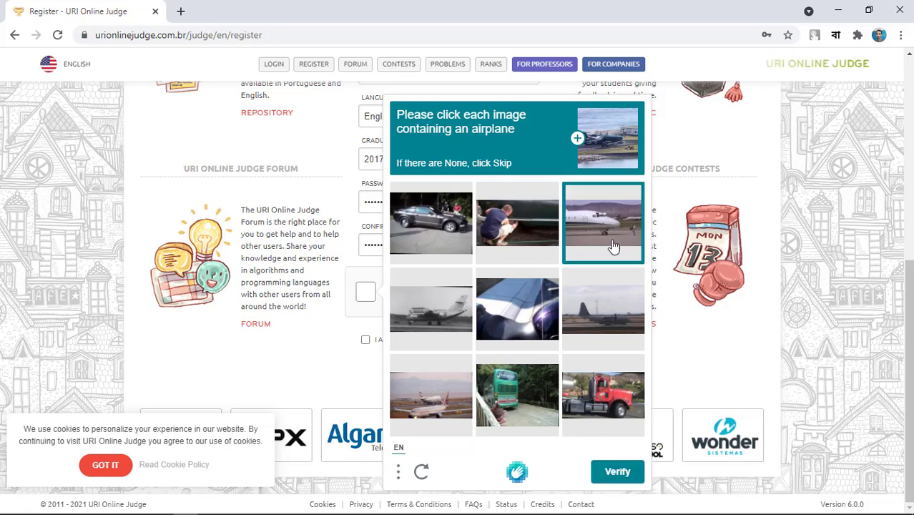
left_click(603, 330)
left_click(437, 328)
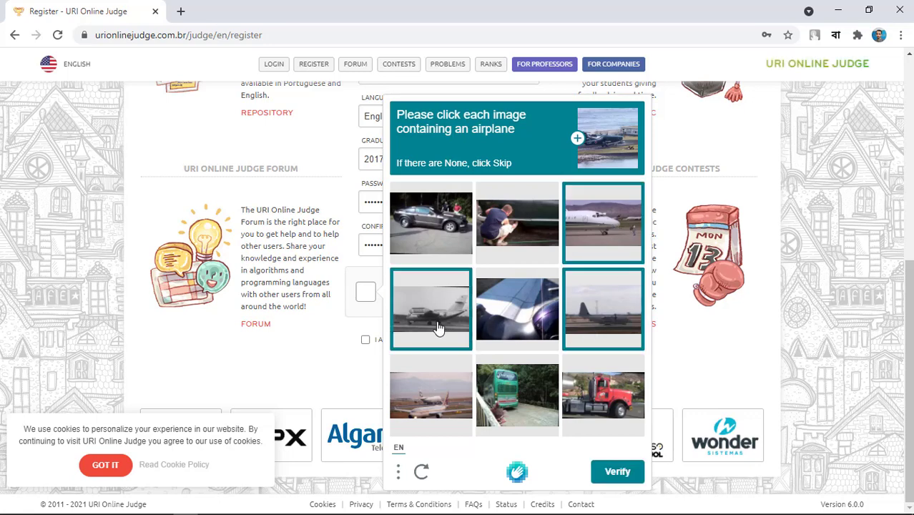
left_click(434, 388)
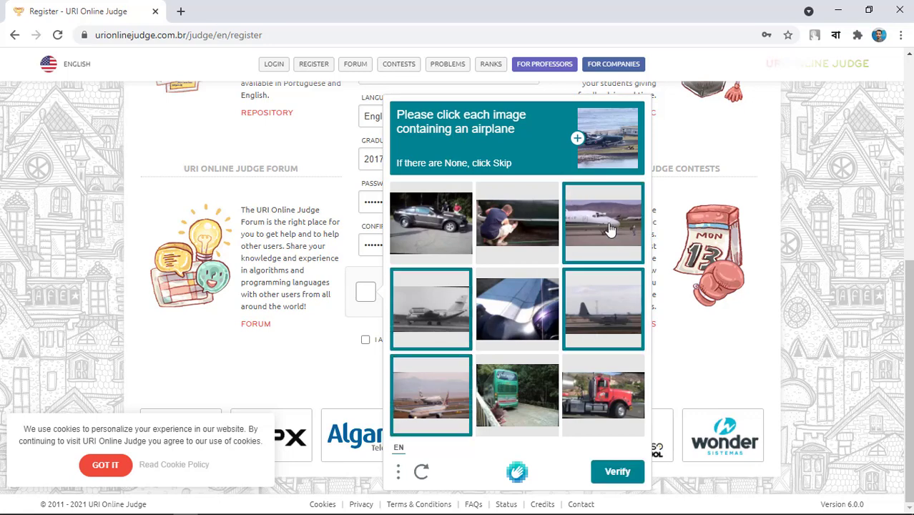
left_click(618, 471)
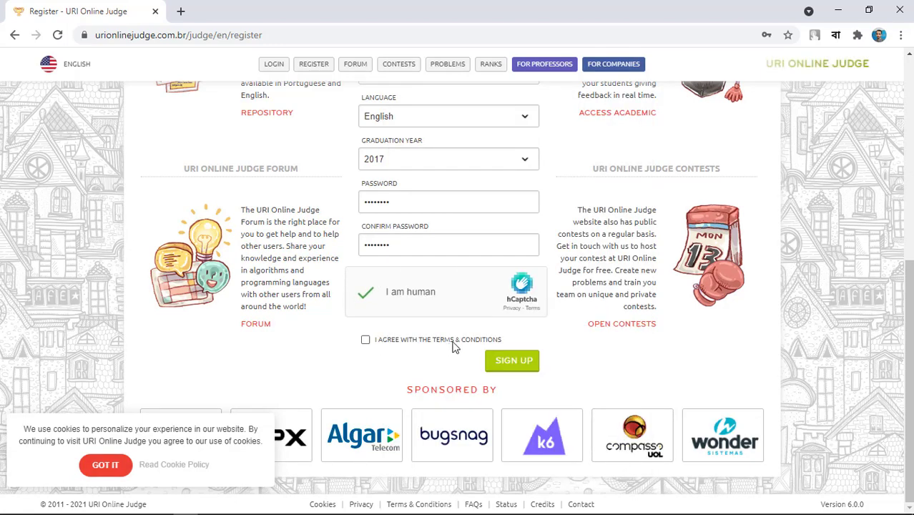
left_click(364, 340)
left_click(520, 365)
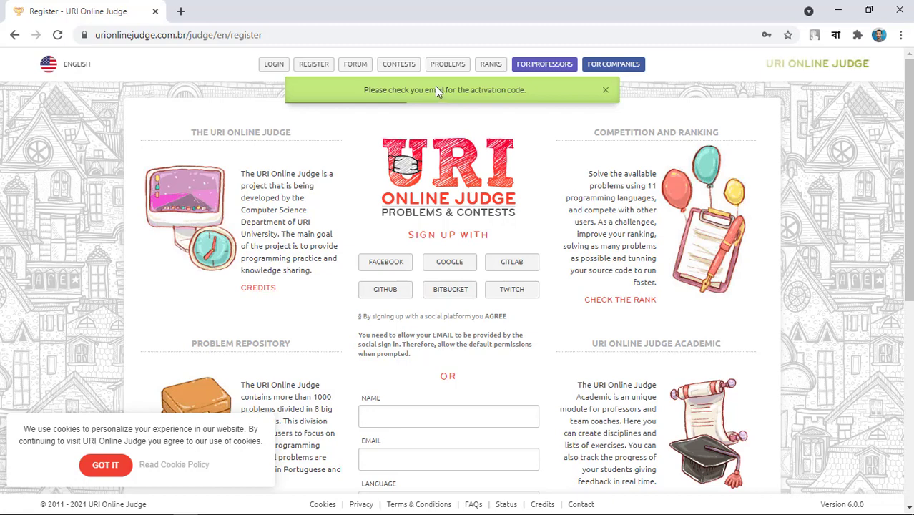
In a new tab, search for 'gmail' and go to the Gmail inbox.
left_click(180, 11)
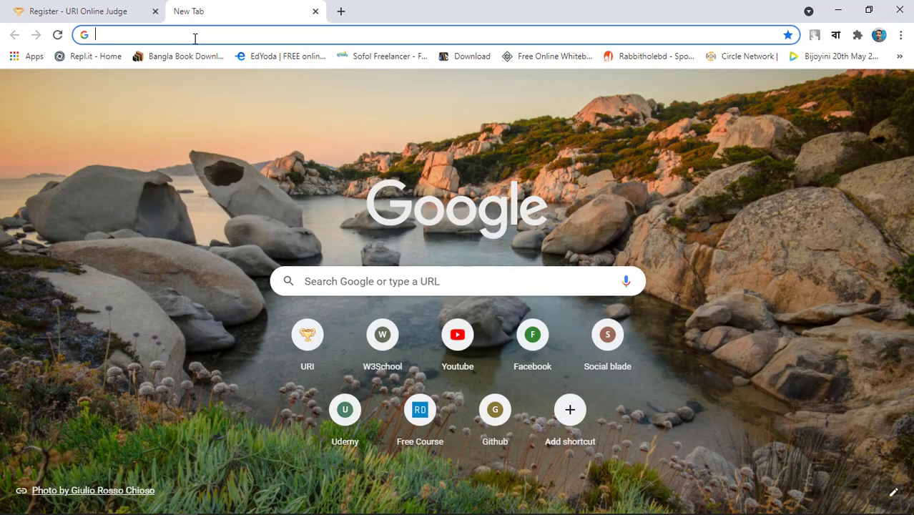
type("gmail")
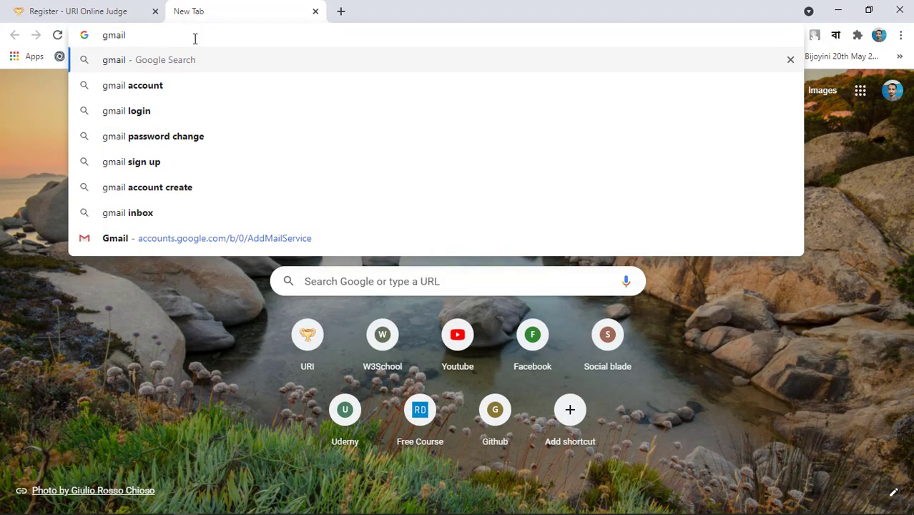
key("Return")
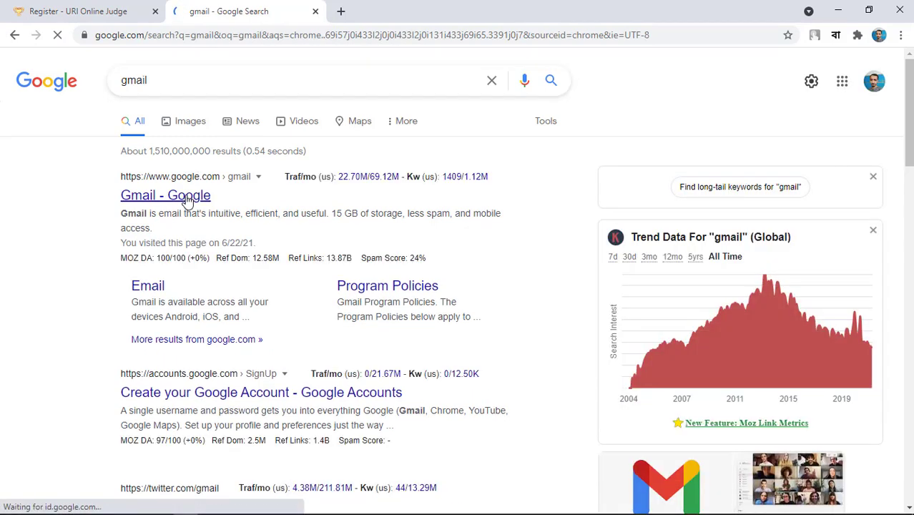
left_click(188, 201)
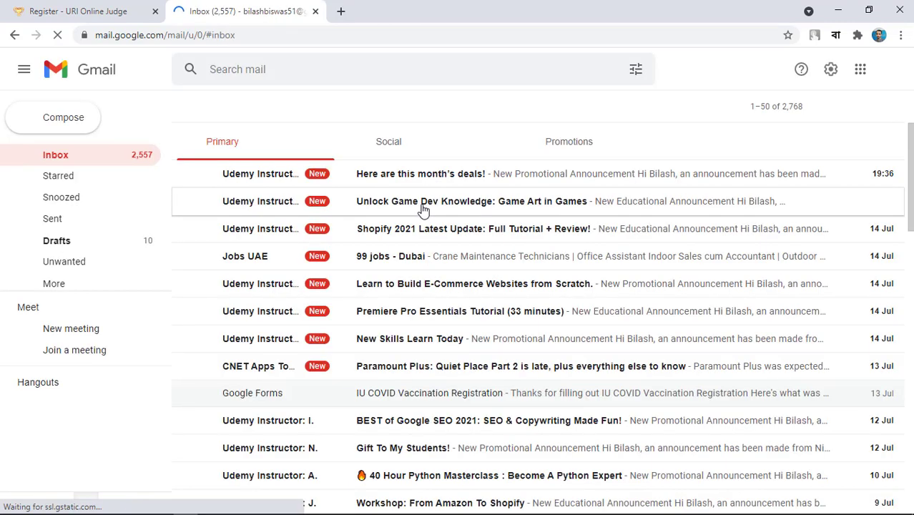
Switch Gmail to the second account and follow the URI e-mail's ACTIVATE! link.
left_click(891, 73)
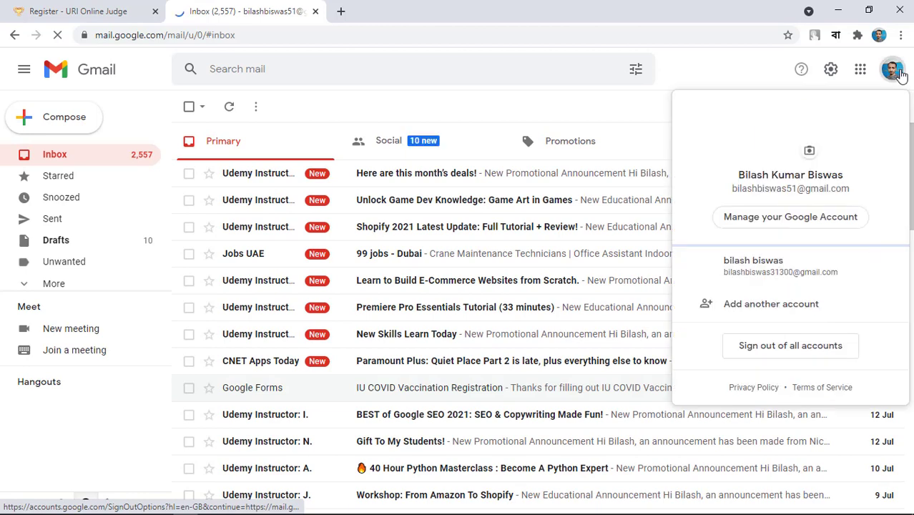
left_click(794, 270)
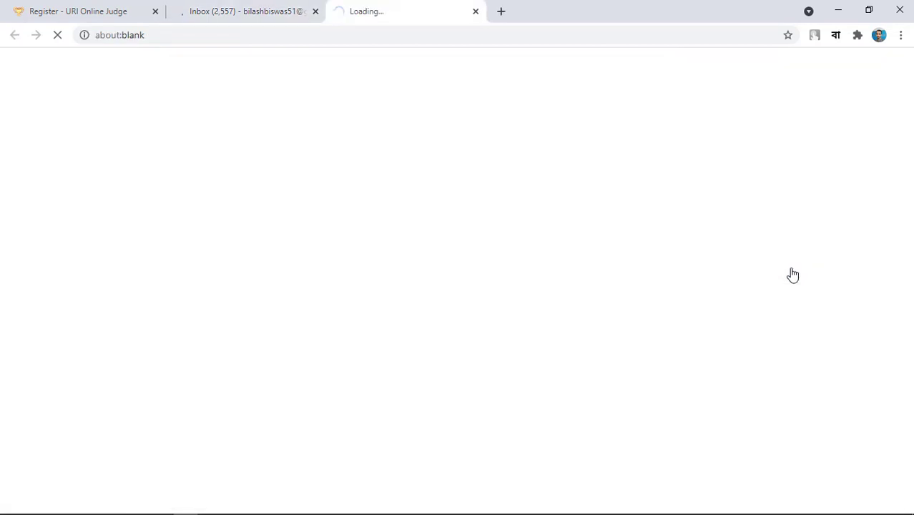
left_click(315, 11)
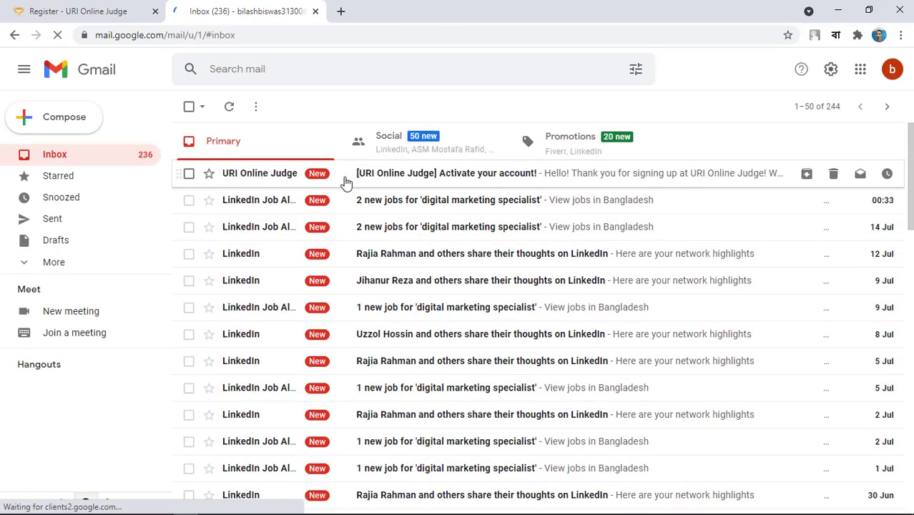
left_click(387, 179)
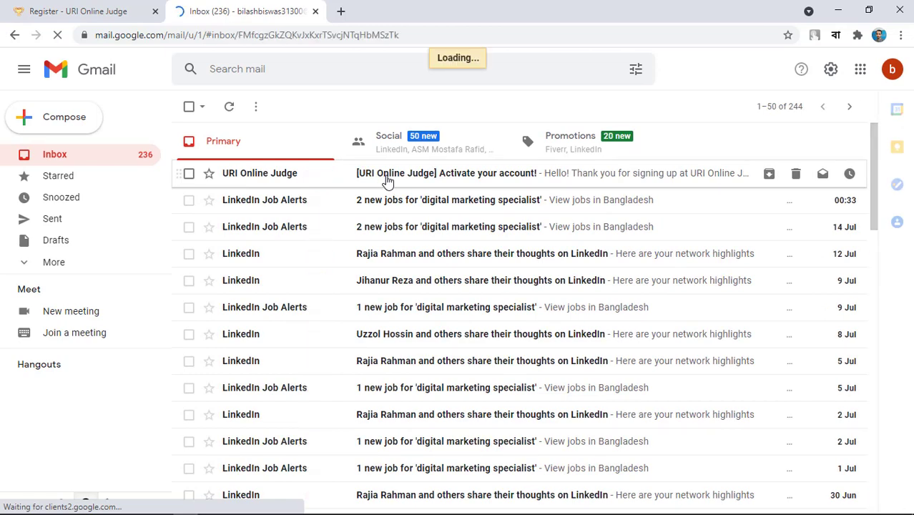
scroll(359, 169, "down", 2)
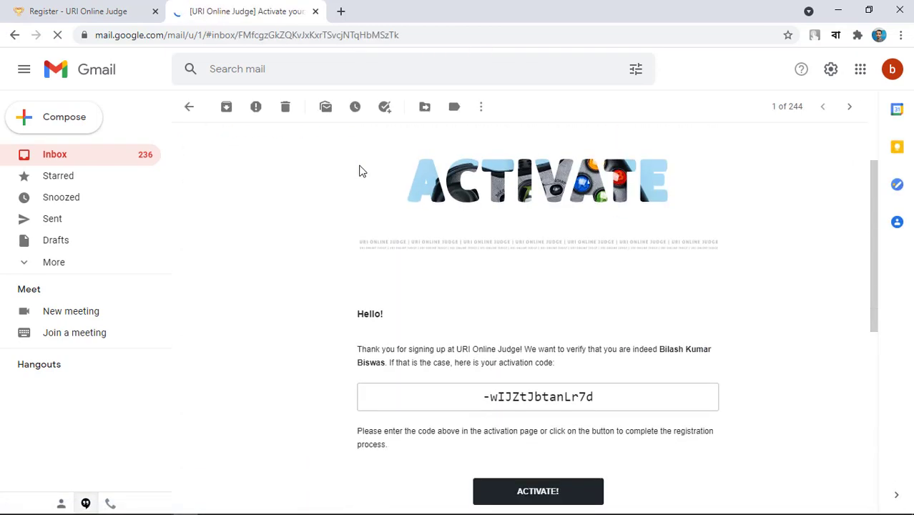
scroll(494, 330, "down", 1)
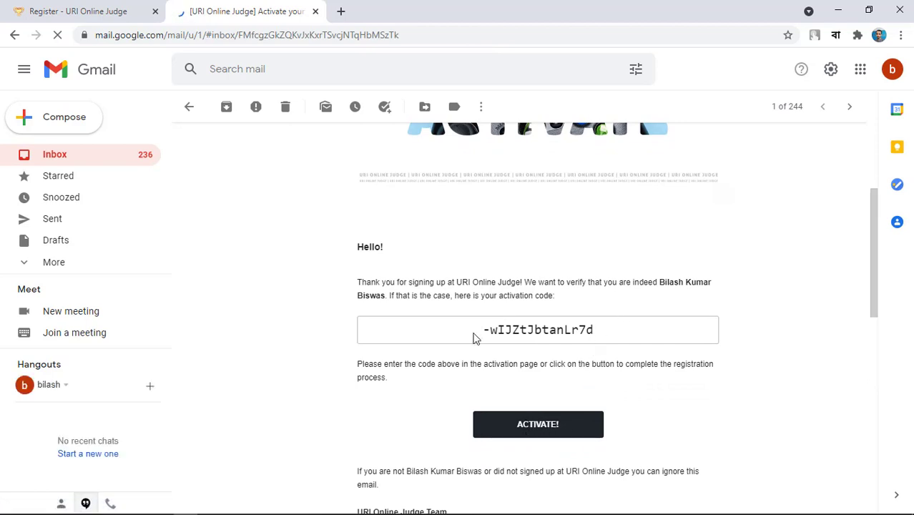
left_click(538, 426)
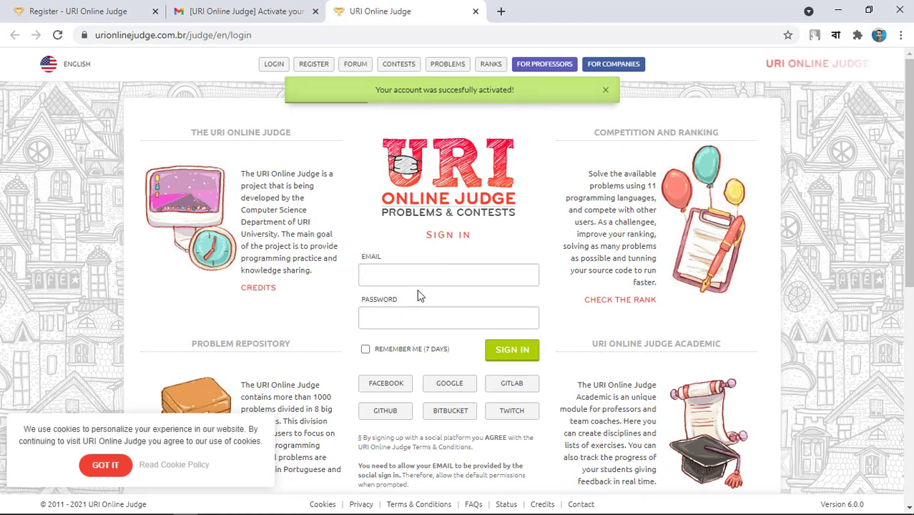
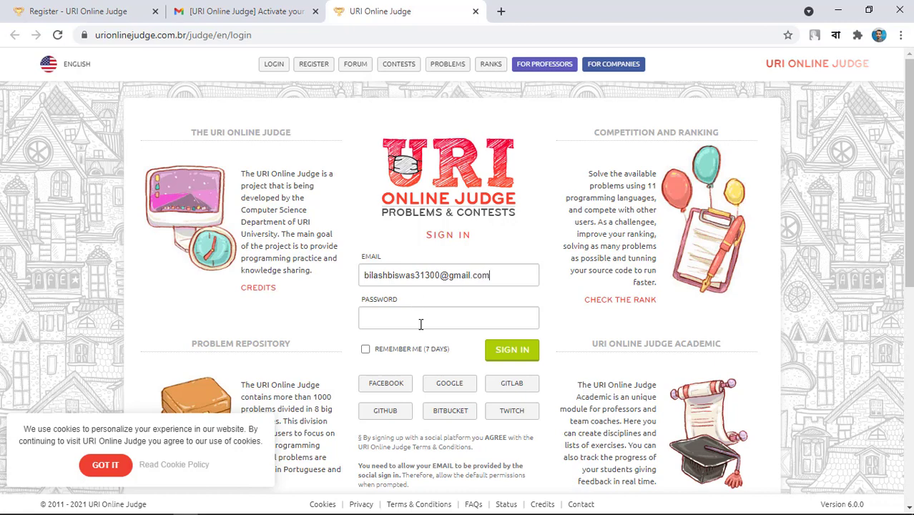
Enter the account e-mail and password in the sign-in form and tick 'Remember me (7 days)'.
type("*")
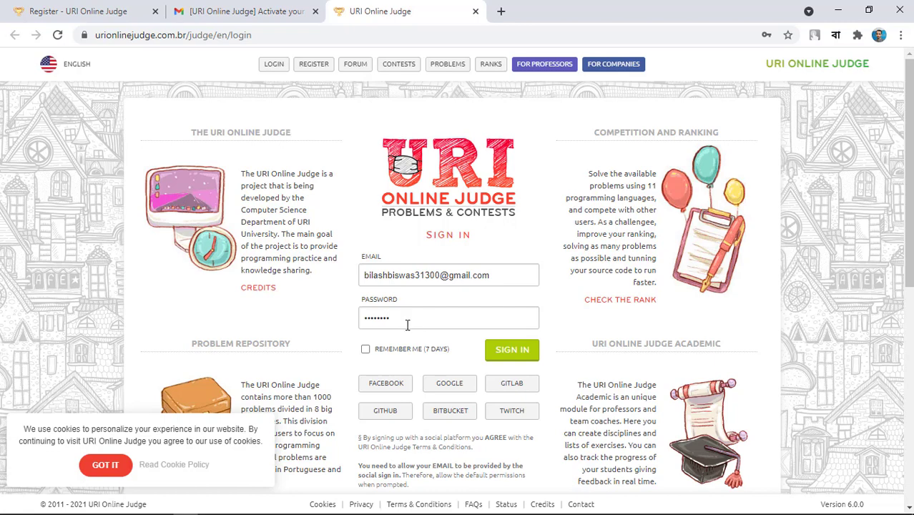
left_click(364, 349)
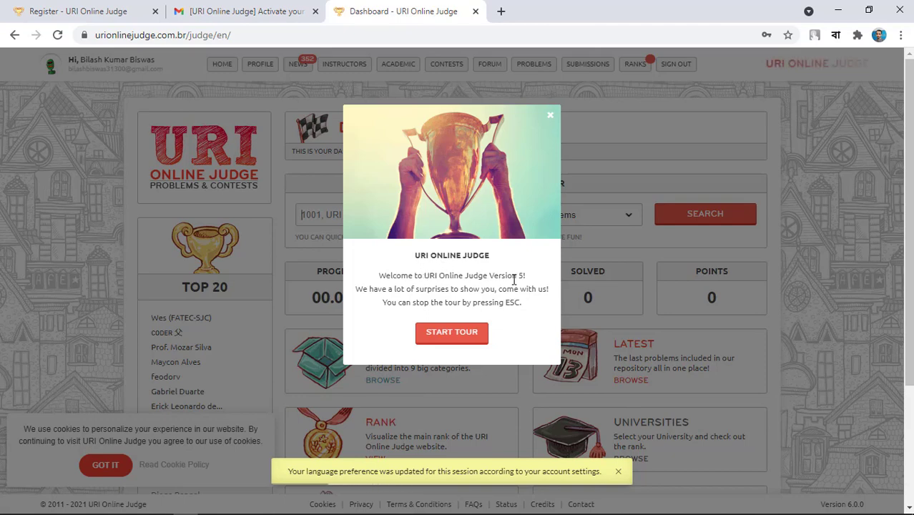
Start the welcome tour and advance past the Progress step to the profile page.
left_click(468, 339)
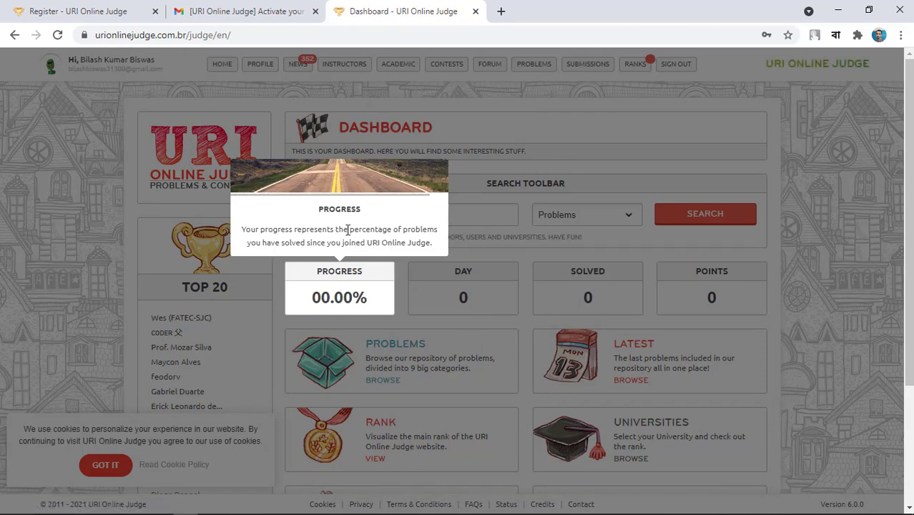
left_click(324, 289)
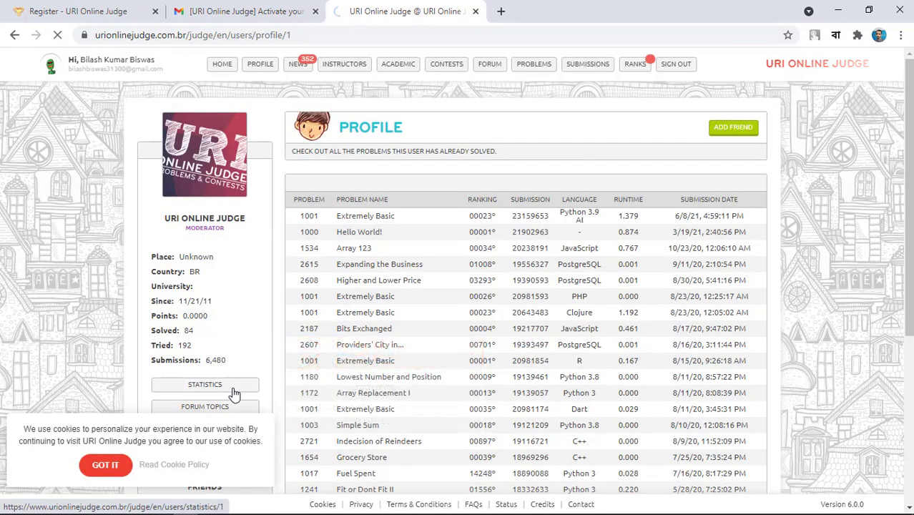
Advance the tour through the Categories page to problem 1001 'Extremely Basic'.
left_click(233, 393)
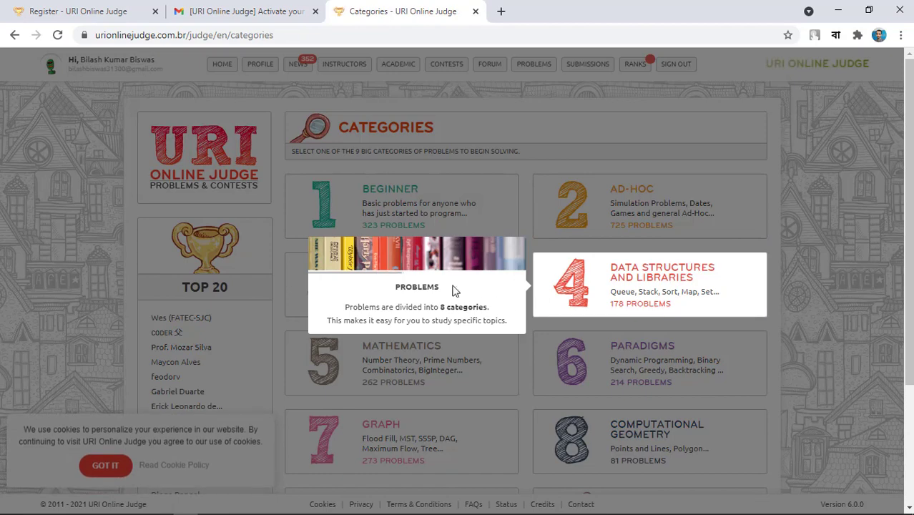
scroll(420, 246, "down", 3)
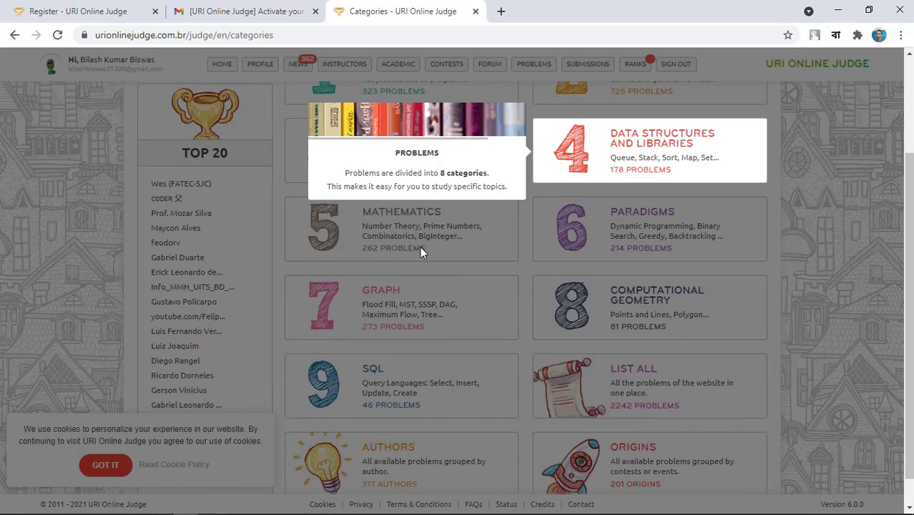
scroll(475, 357, "up", 2)
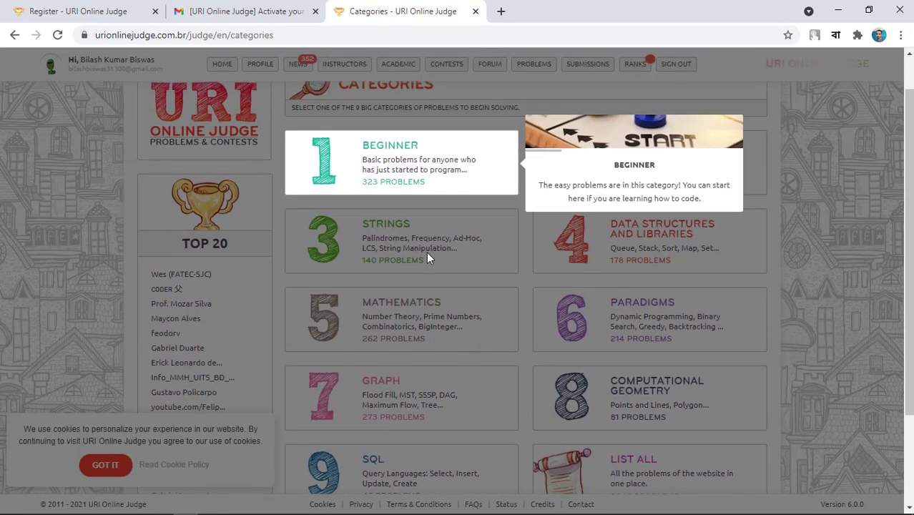
scroll(426, 252, "down", 3)
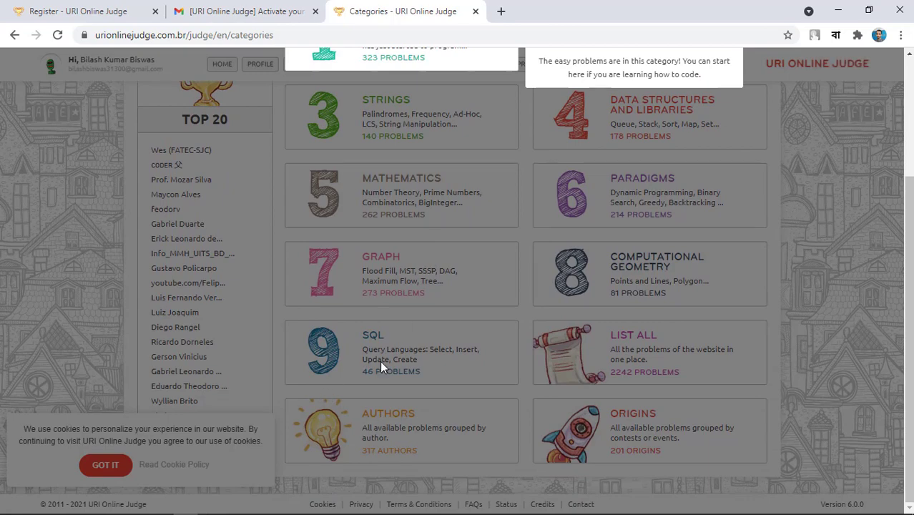
scroll(380, 360, "up", 3)
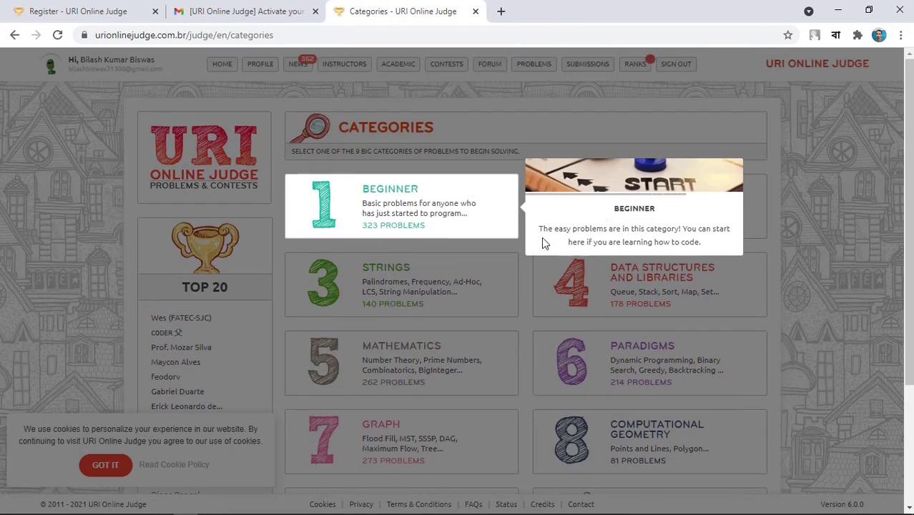
left_click(420, 246)
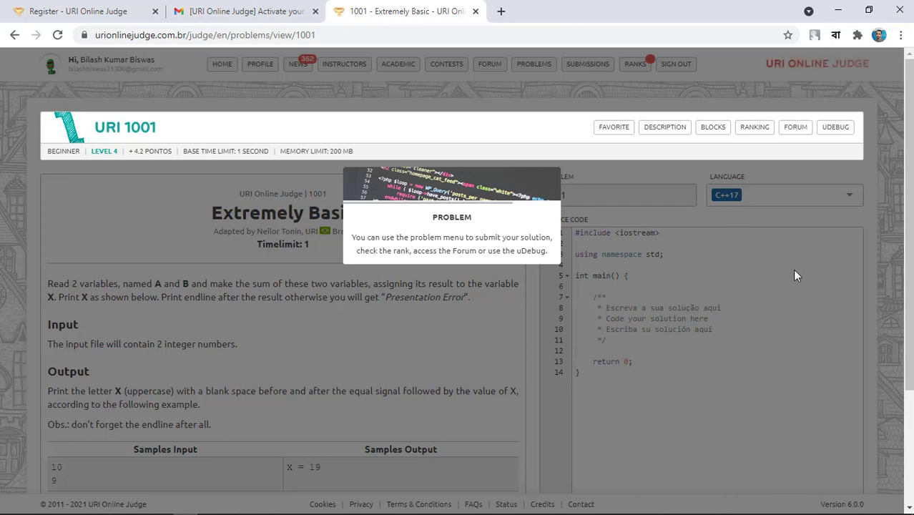
Advance the tour past Submissions and Rank to its closing message on Settings.
left_click(742, 230)
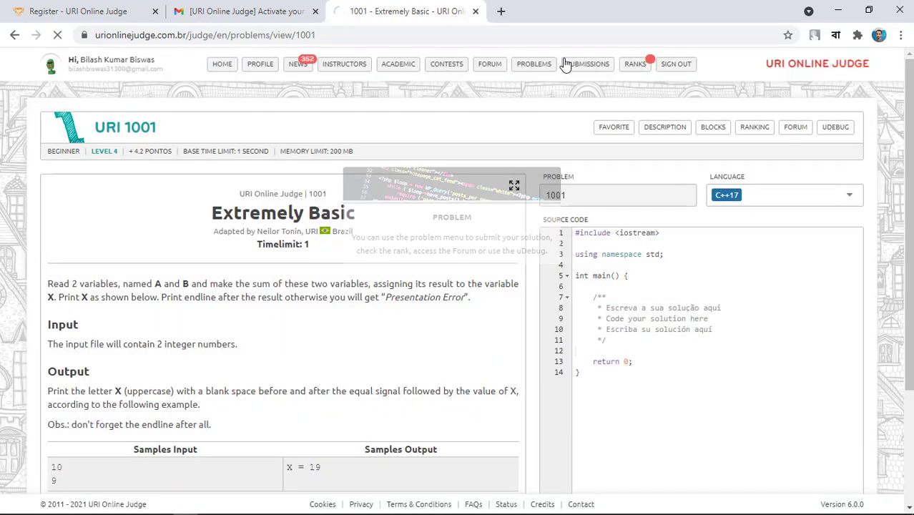
left_click(583, 64)
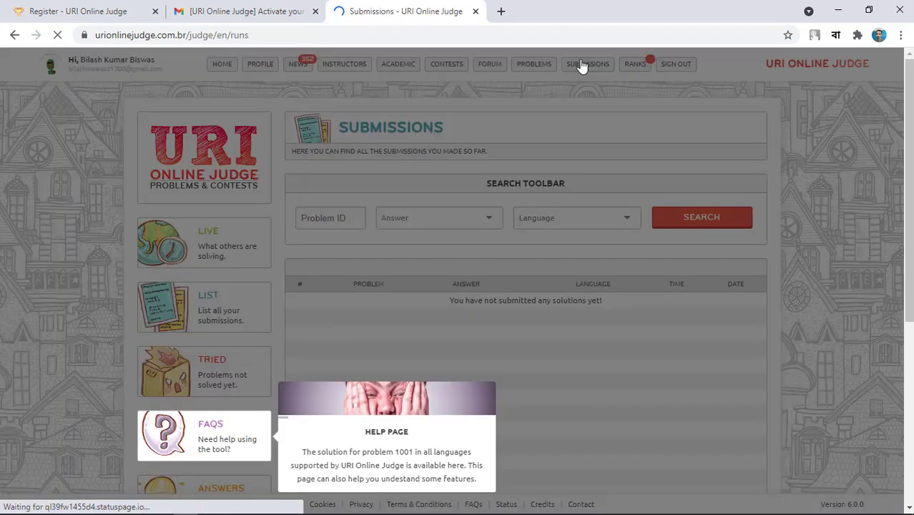
scroll(286, 315, "down", 3)
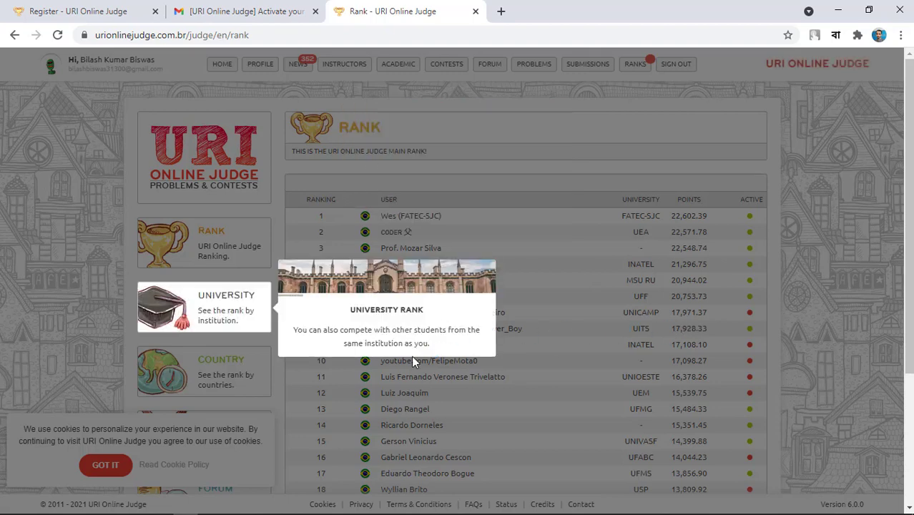
scroll(258, 354, "down", 2)
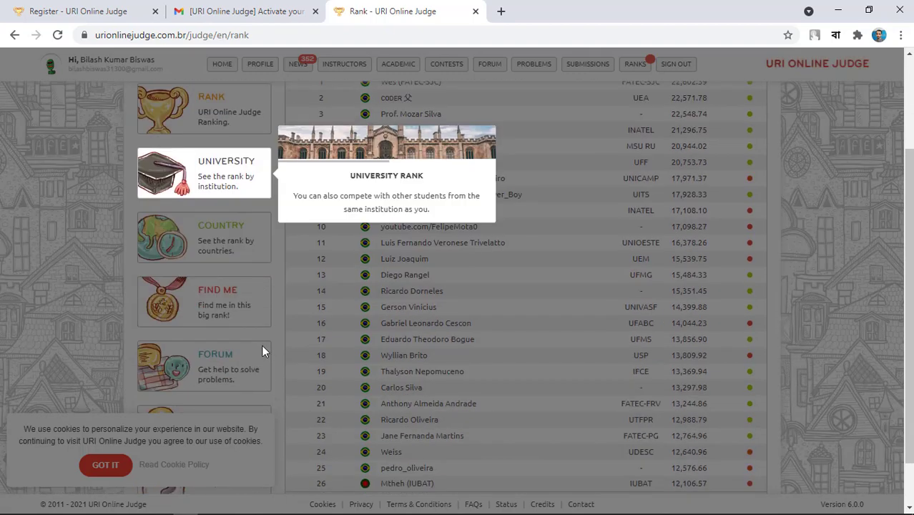
left_click(213, 296)
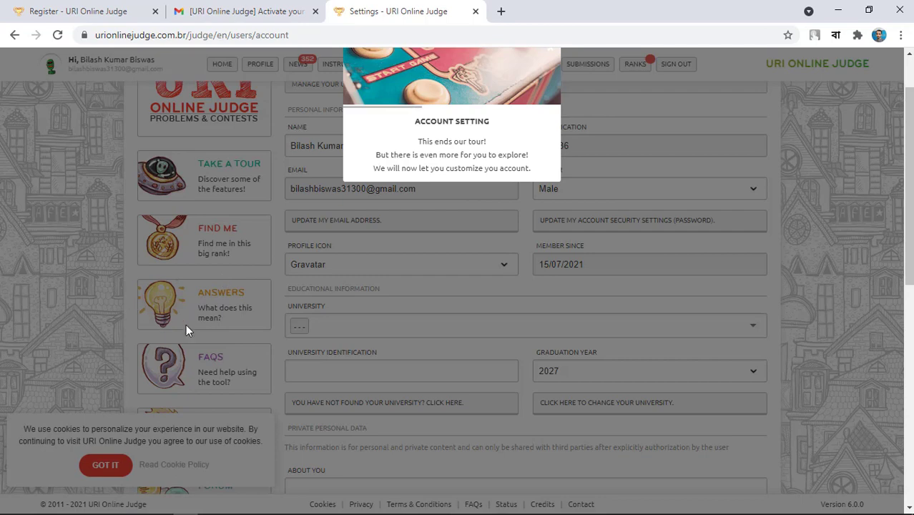
Close the tour message and leave gender as Male and the profile icon as Gravatar.
scroll(176, 275, "down", 3)
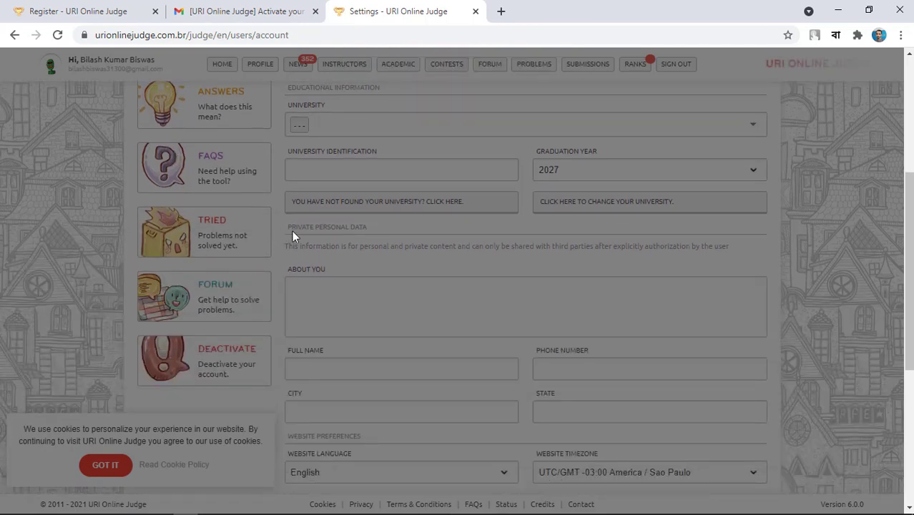
scroll(291, 230, "up", 3)
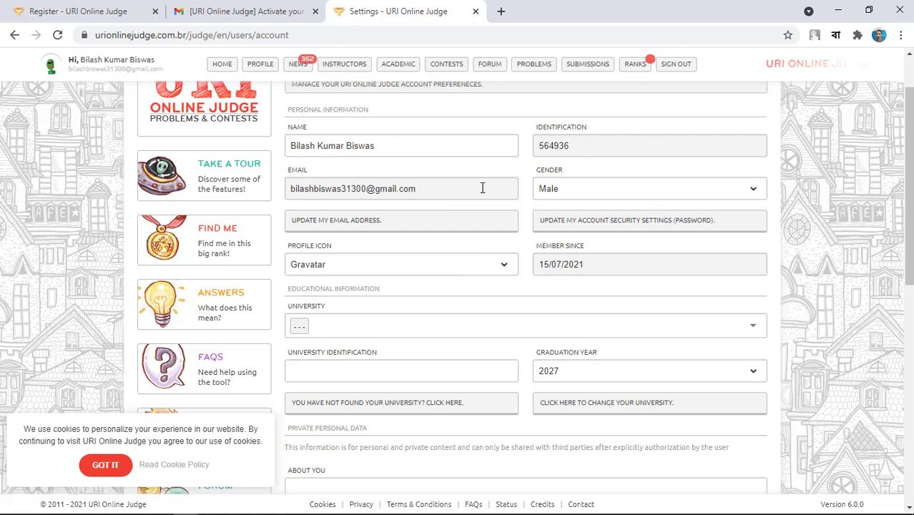
left_click(663, 190)
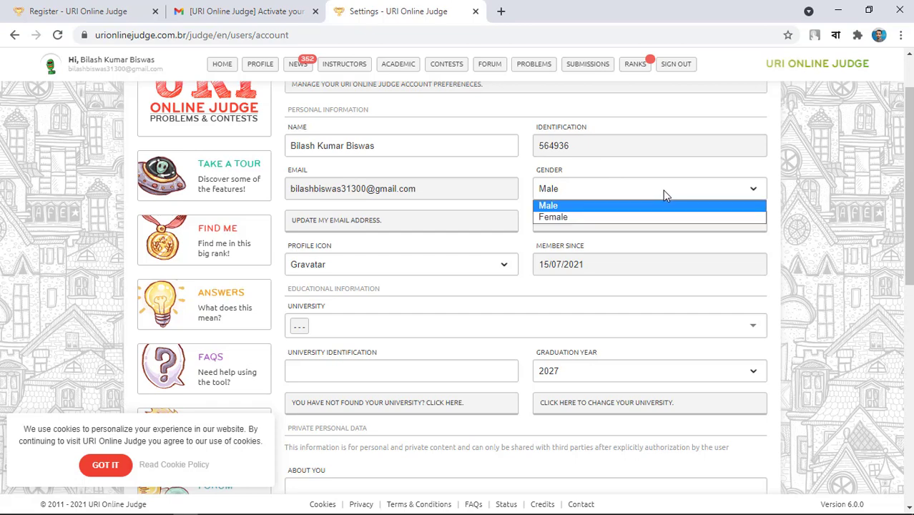
left_click(663, 191)
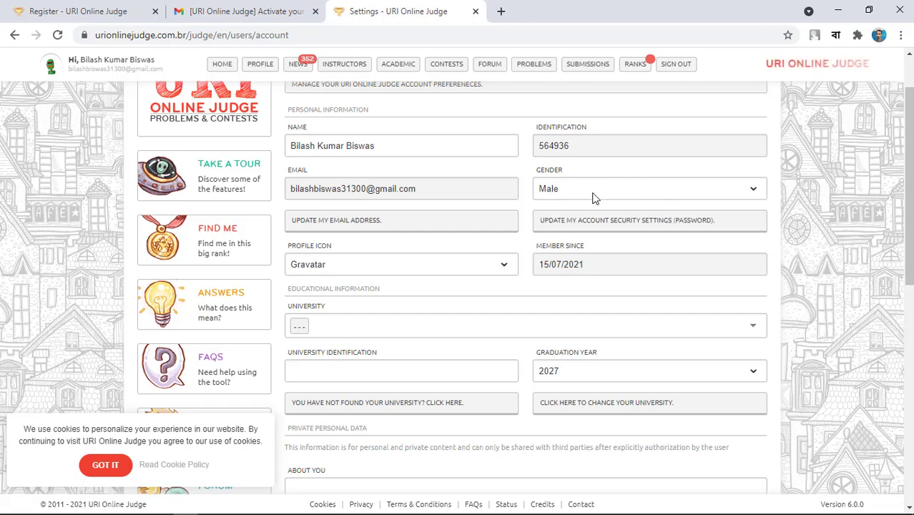
left_click(374, 270)
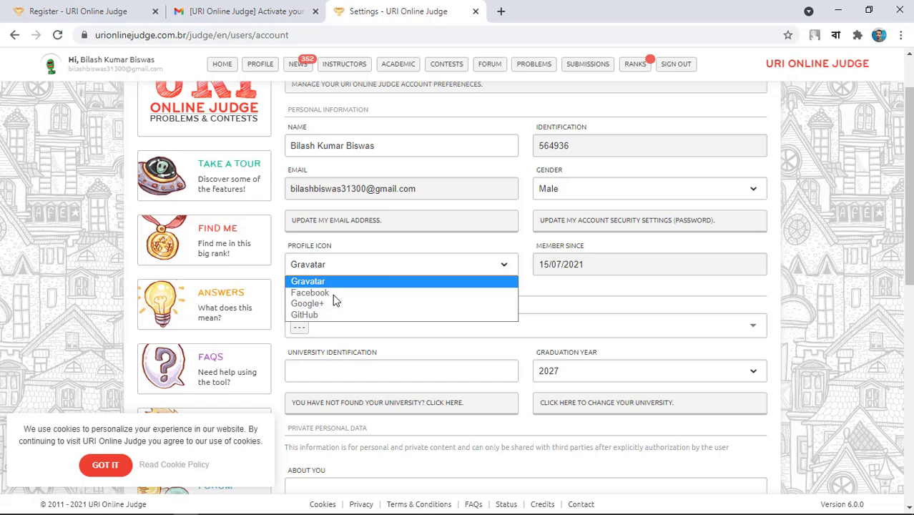
left_click(554, 276)
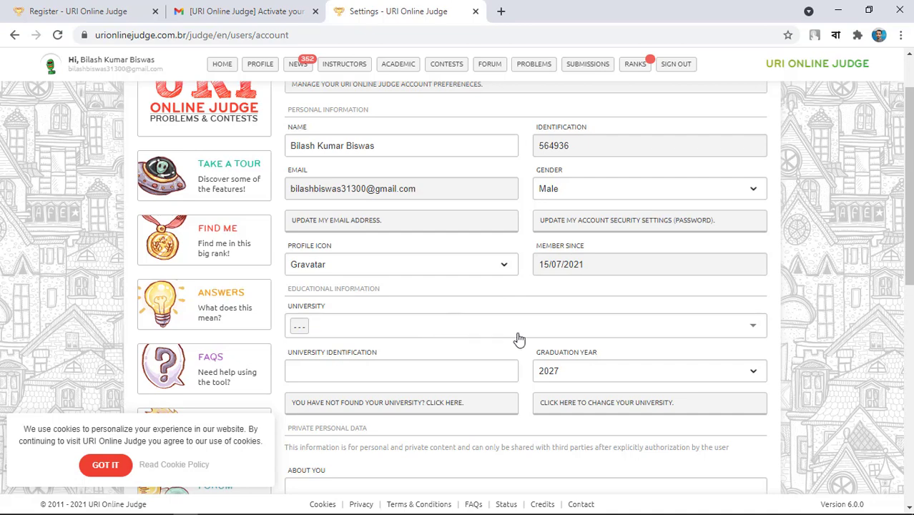
Scroll the university list and pick 'IU - Islamic University, Bangladesh'.
left_click(300, 327)
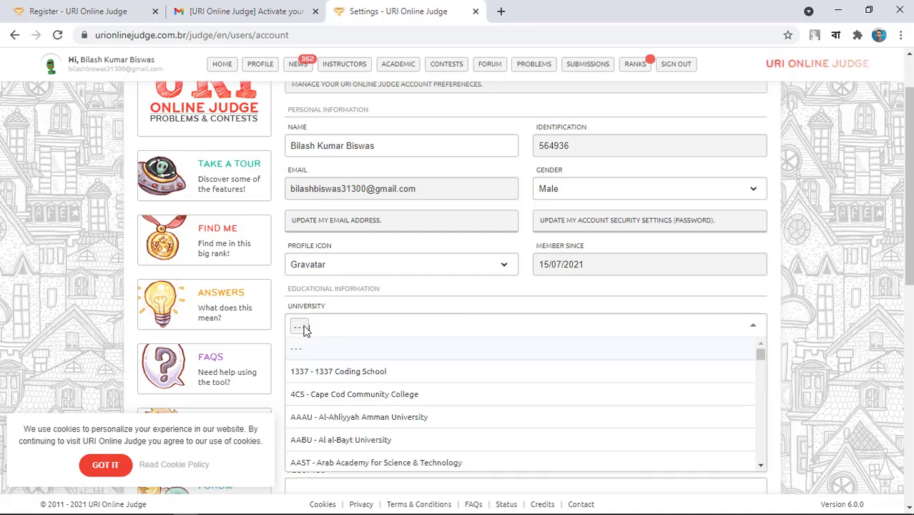
scroll(390, 329, "down", 1)
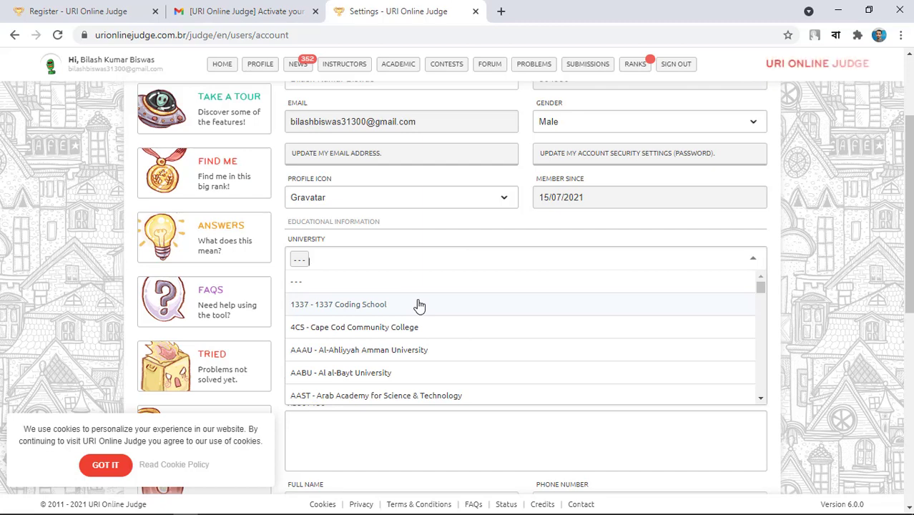
scroll(547, 283, "down", 15)
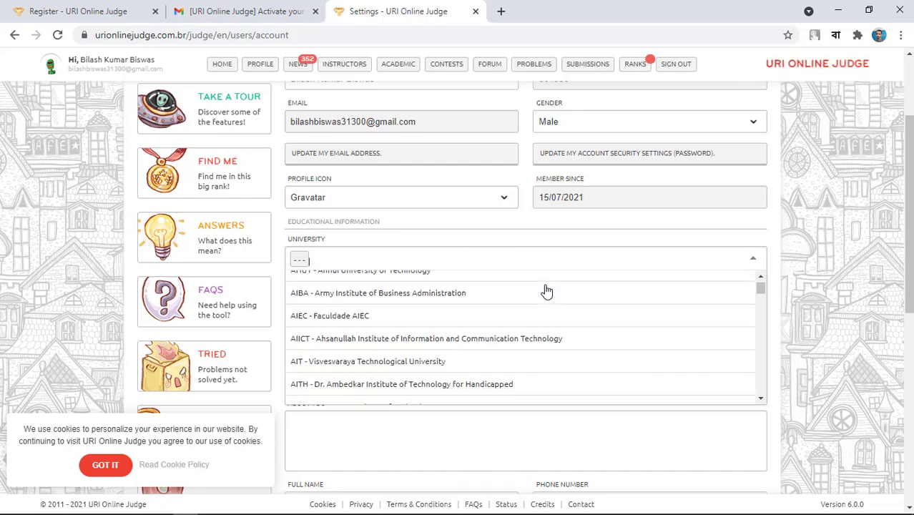
scroll(549, 294, "down", 15)
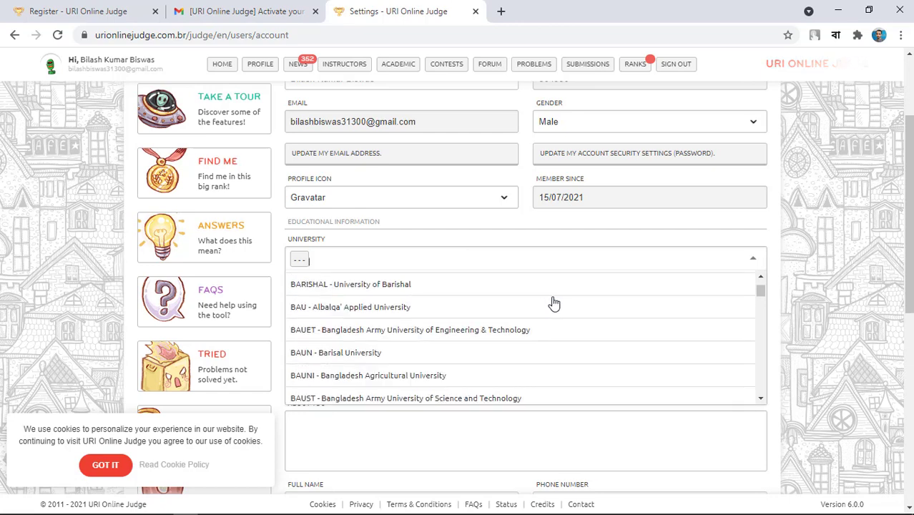
scroll(560, 288, "down", 15)
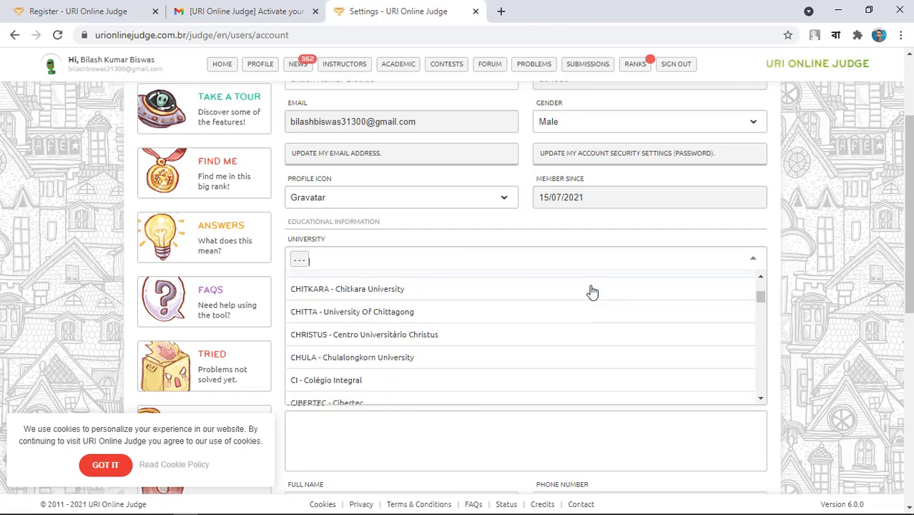
scroll(631, 303, "down", 4)
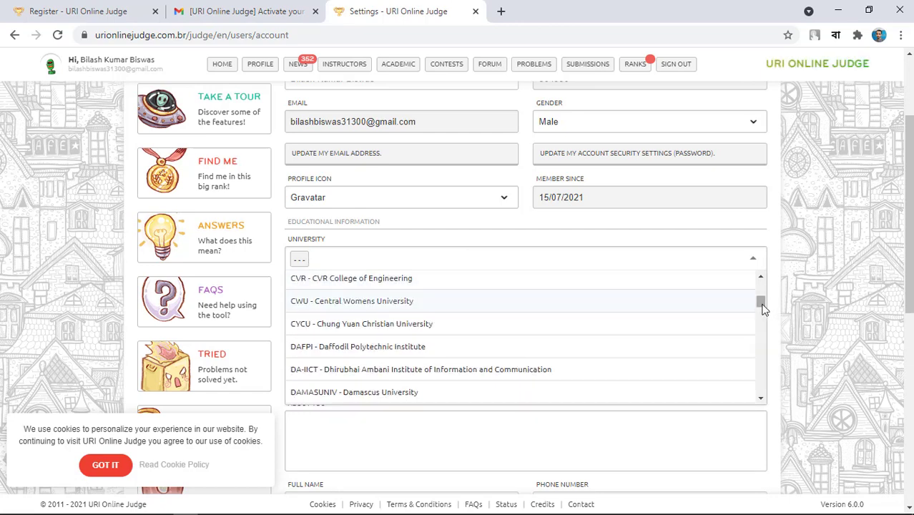
left_click_drag(762, 308, 555, 339)
scroll(555, 338, "up", 3)
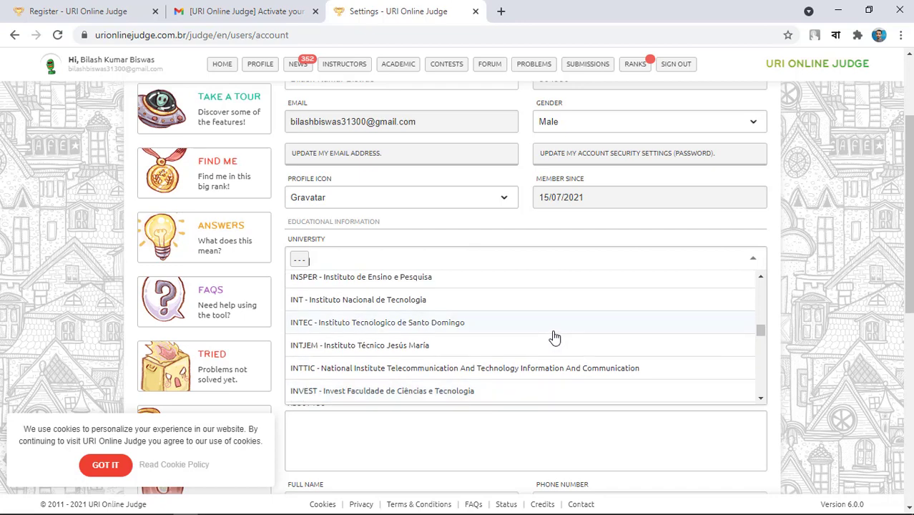
scroll(555, 336, "down", 4)
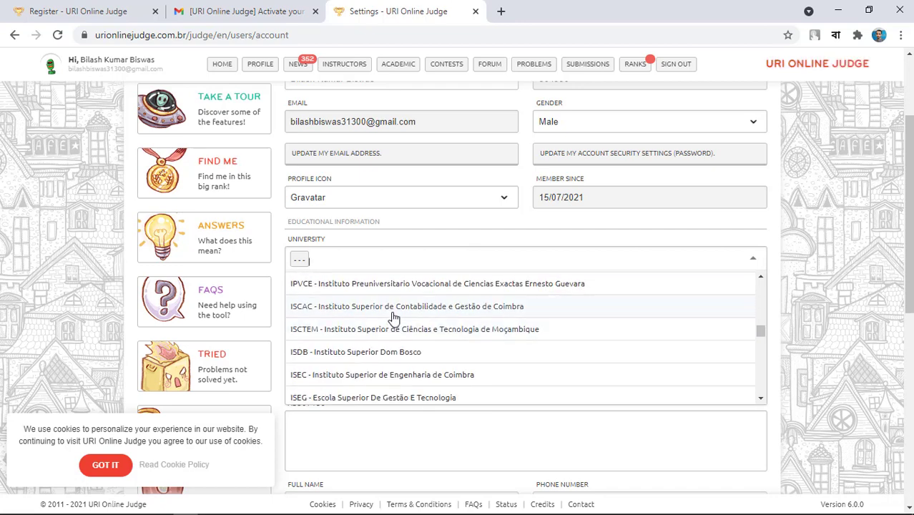
scroll(395, 319, "down", 6)
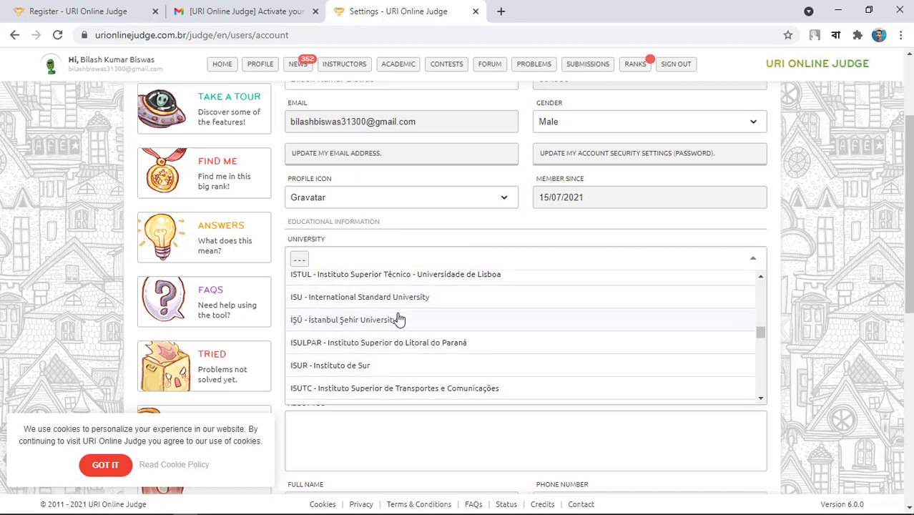
scroll(399, 320, "down", 1)
scroll(400, 319, "down", 2)
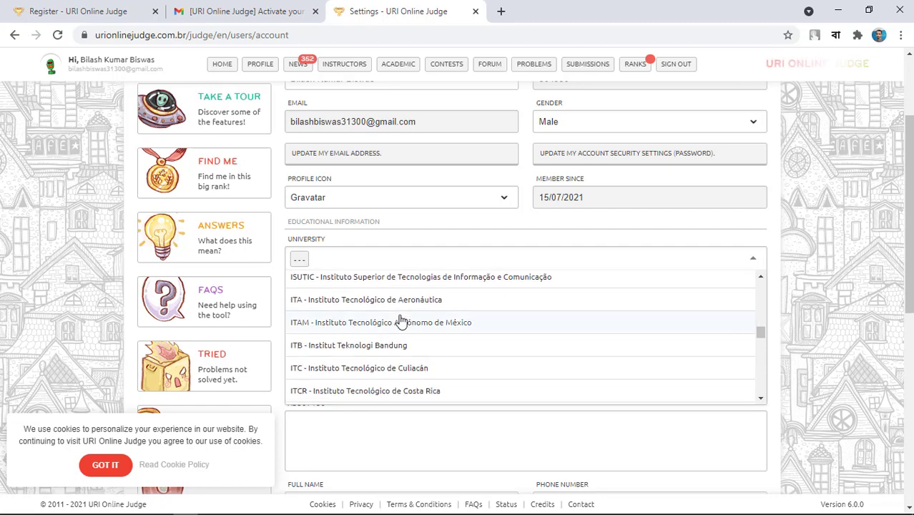
scroll(402, 319, "up", 4)
scroll(402, 320, "up", 4)
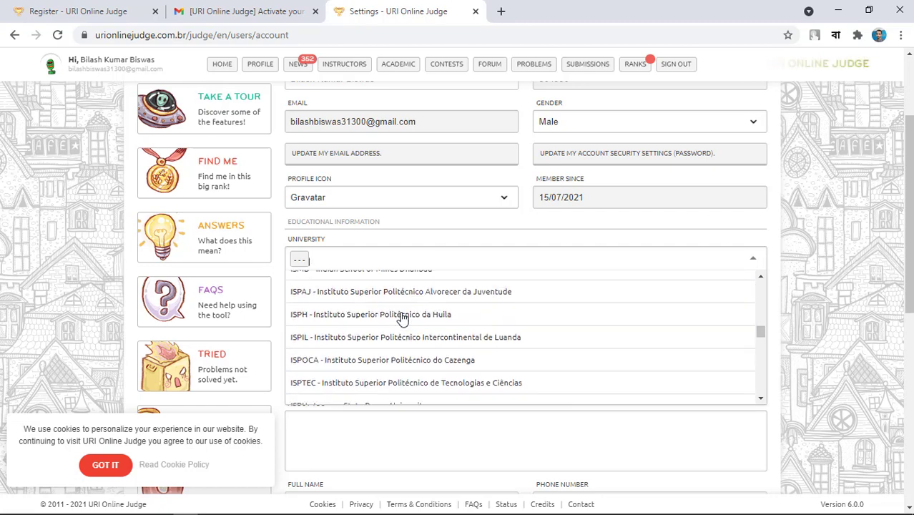
scroll(402, 320, "up", 2)
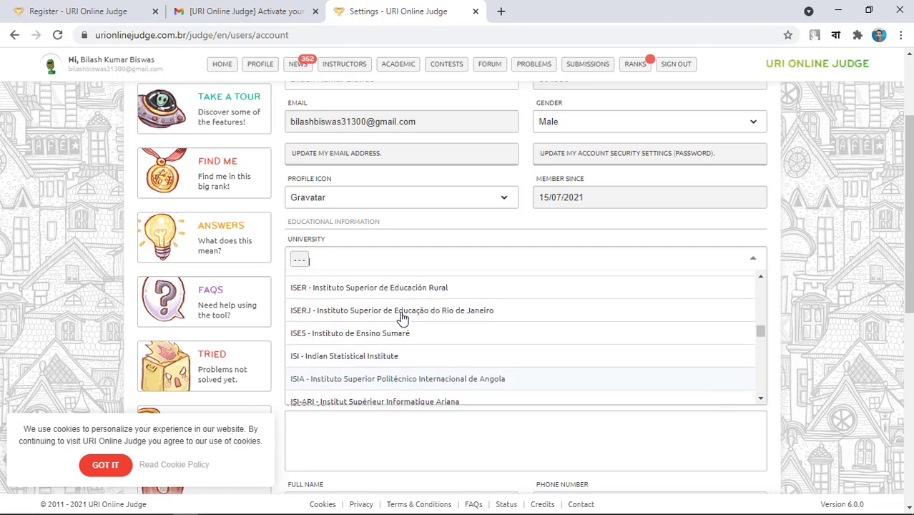
scroll(402, 319, "down", 10)
scroll(401, 319, "down", 6)
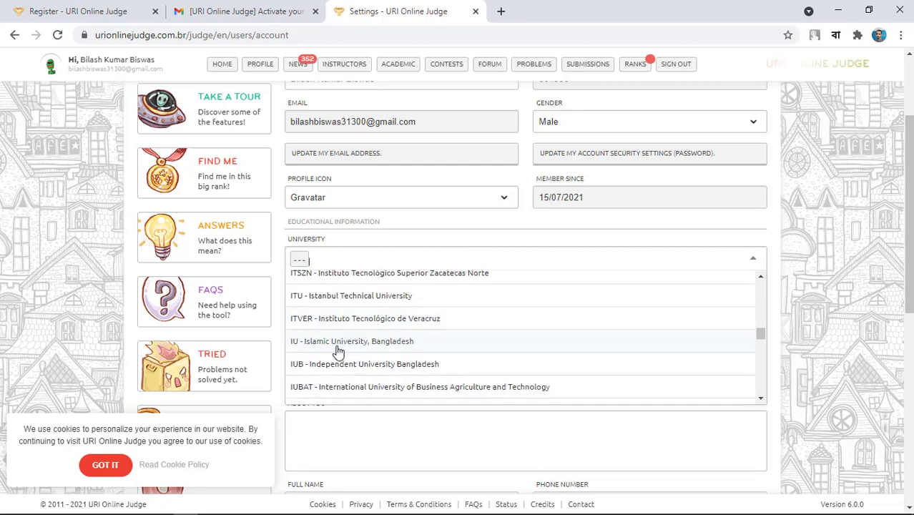
left_click(409, 343)
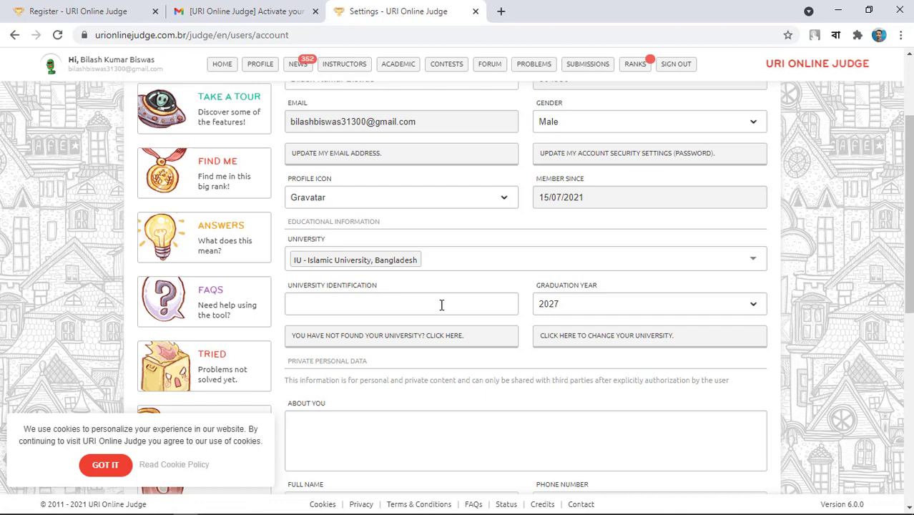
Set the graduation year to 2021 and the country to Bangladesh.
left_click(601, 306)
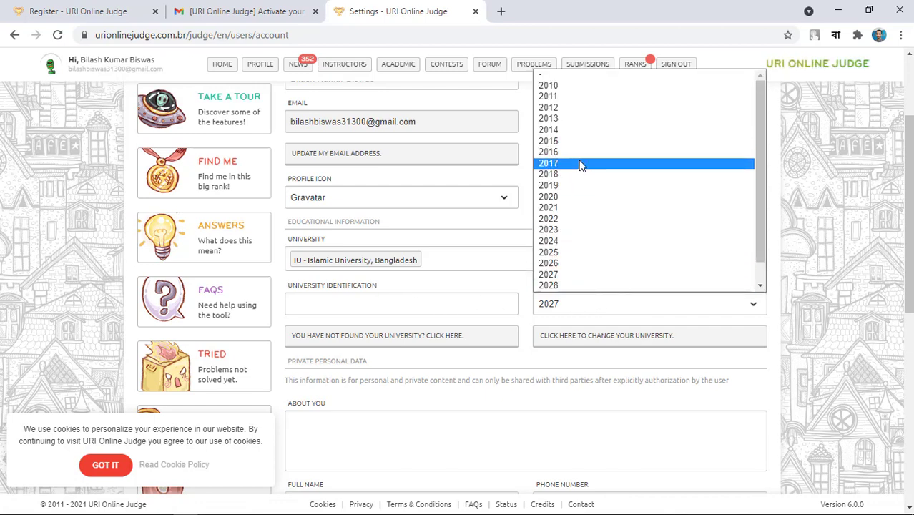
left_click(572, 208)
scroll(500, 216, "down", 2)
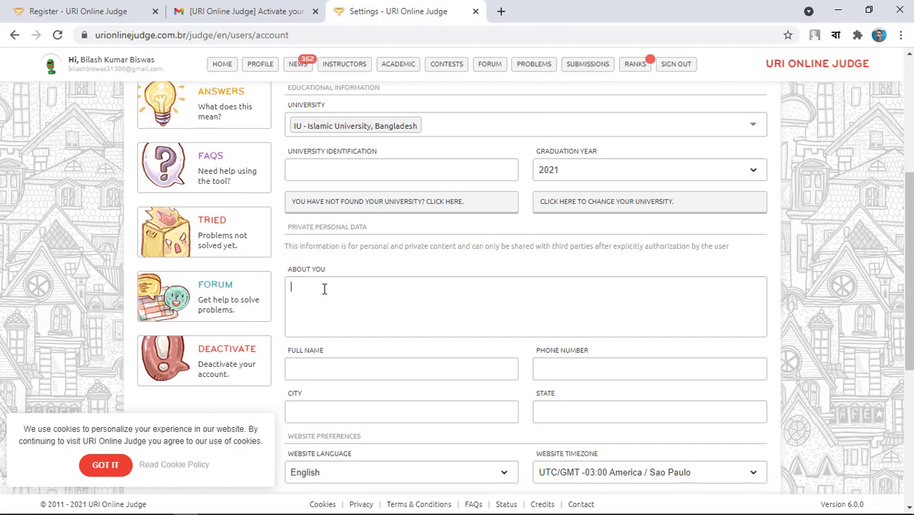
scroll(410, 280, "down", 1)
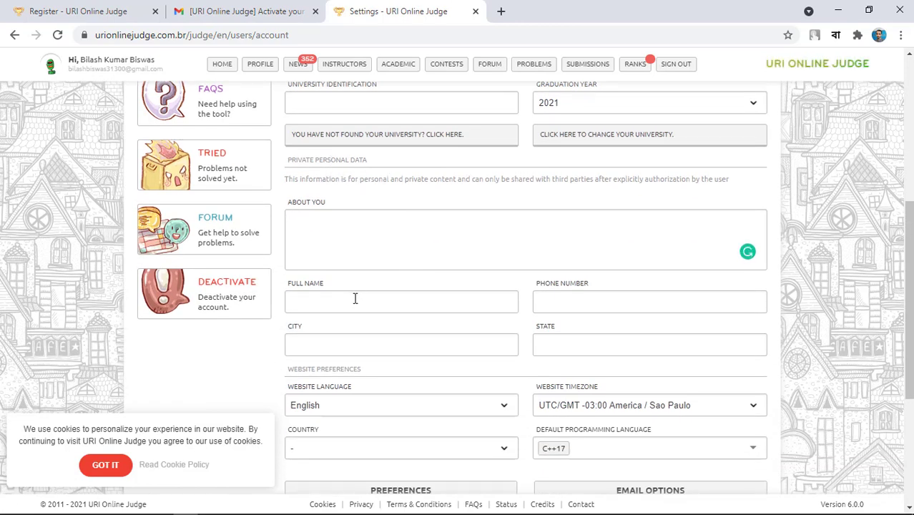
scroll(355, 301, "down", 1)
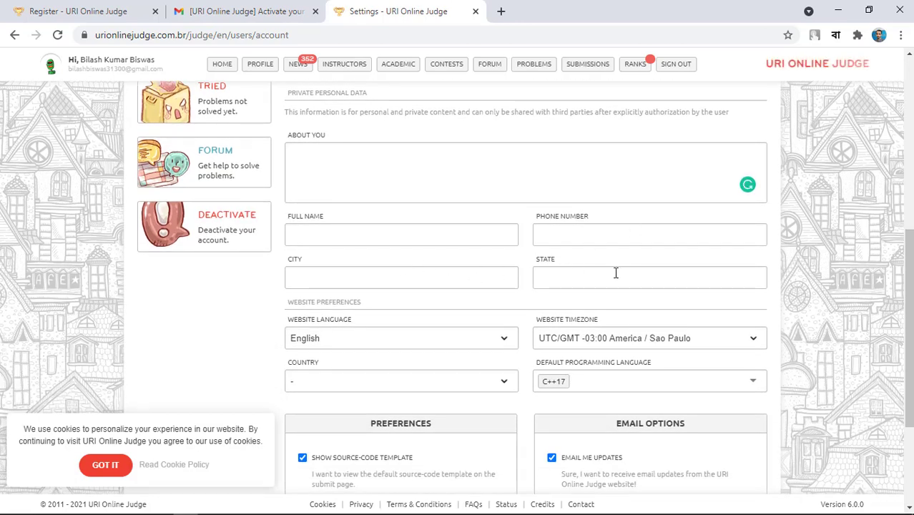
scroll(605, 279, "down", 1)
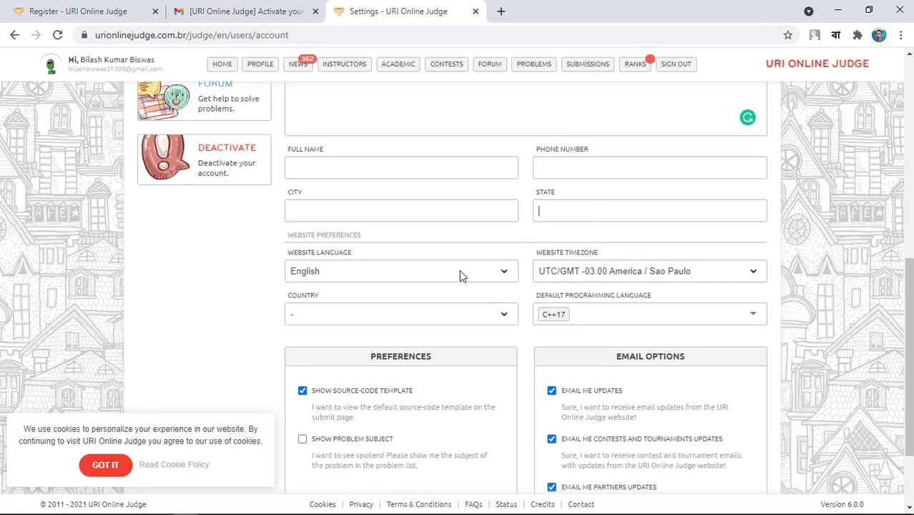
left_click(425, 313)
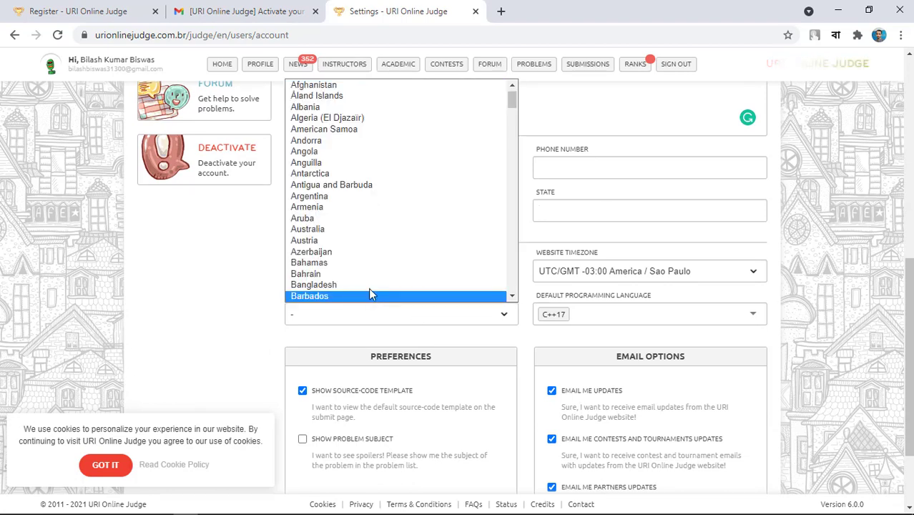
left_click(367, 290)
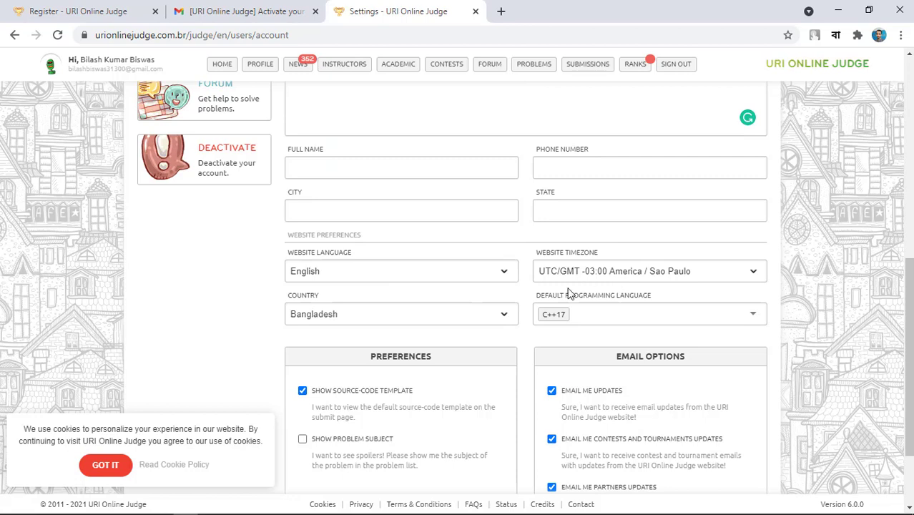
Set the default programming language to C, leaving the timezone at America/Sao Paulo.
left_click(661, 312)
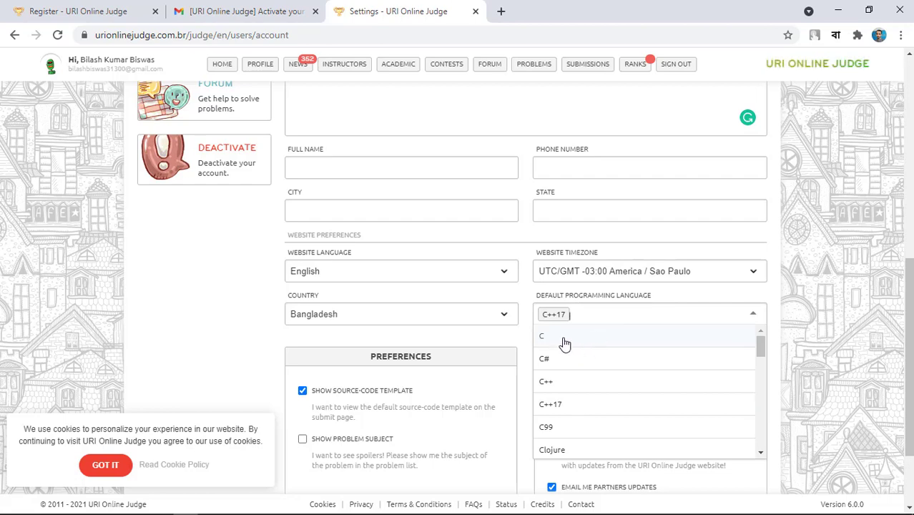
left_click(563, 338)
scroll(595, 333, "down", 3)
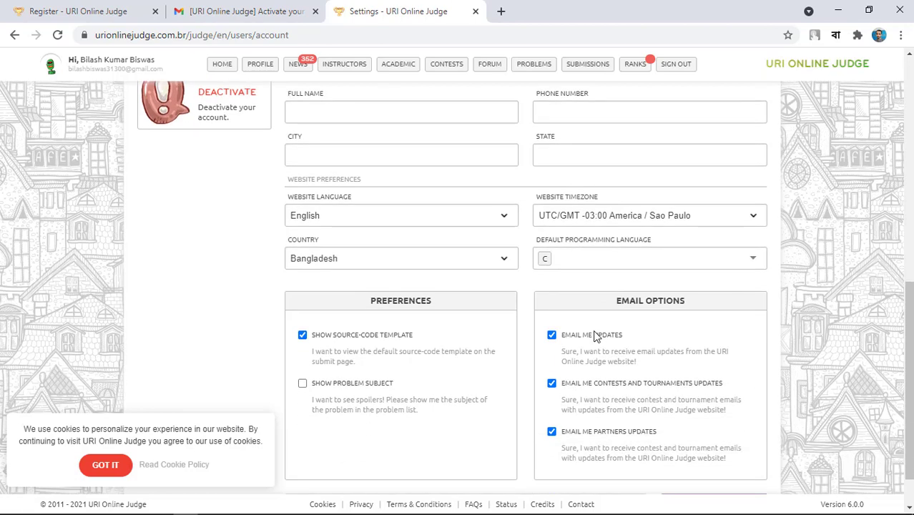
scroll(572, 259, "up", 2)
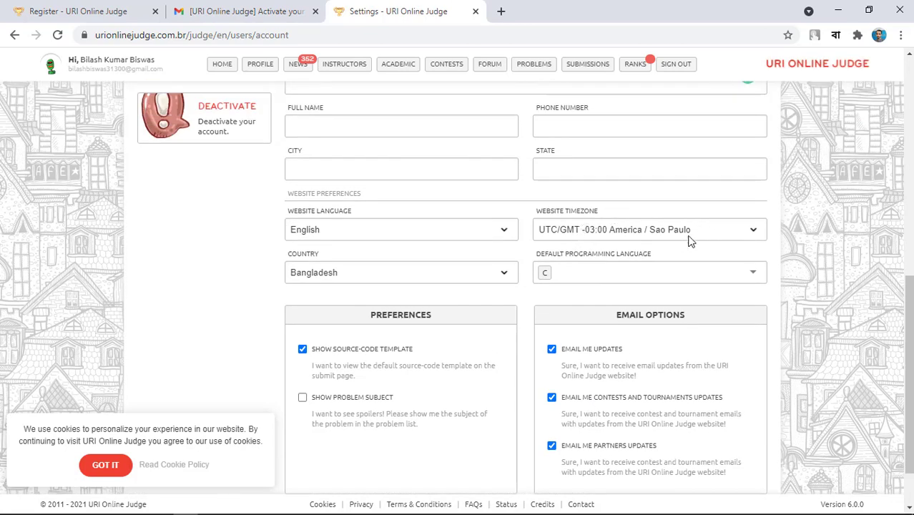
left_click(698, 234)
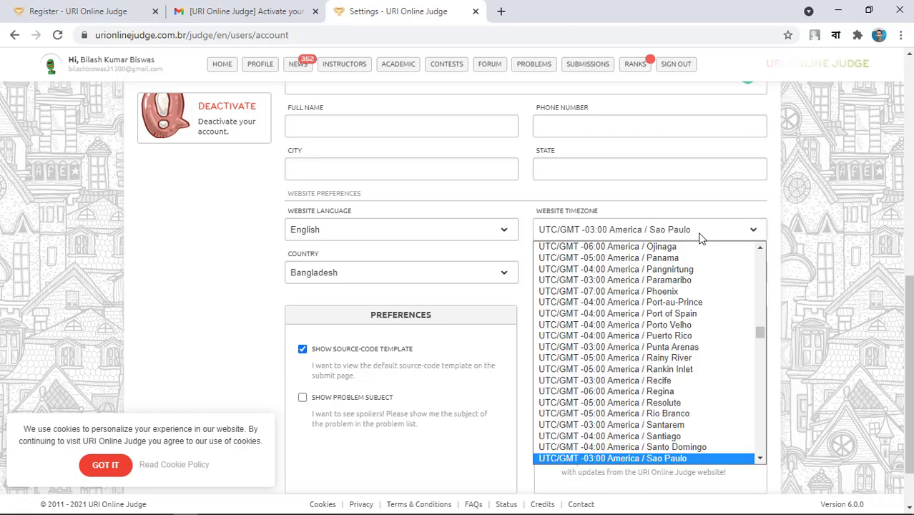
left_click(706, 230)
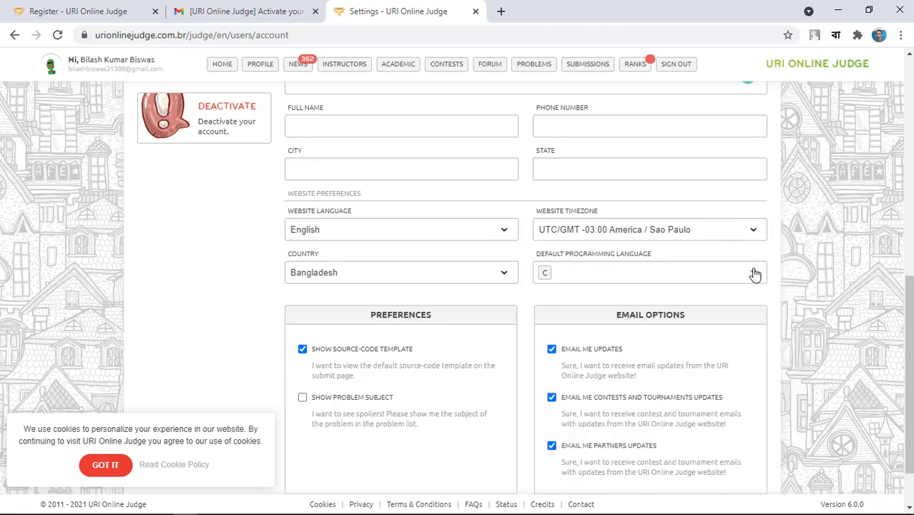
scroll(525, 244, "up", 4)
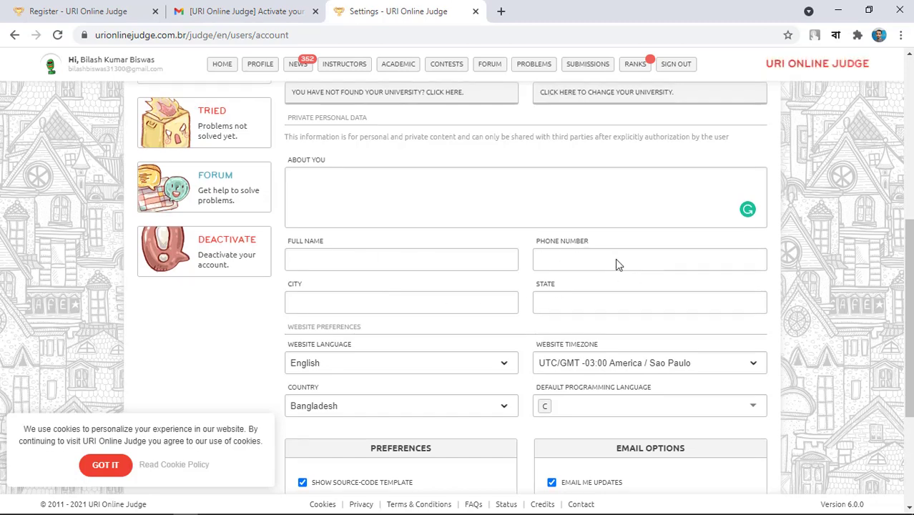
scroll(620, 254, "down", 3)
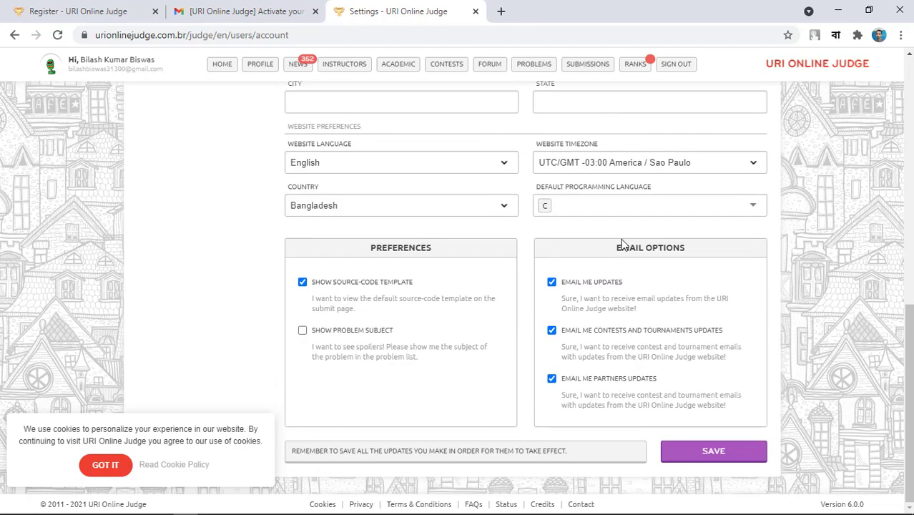
Save the settings, return to the dashboard, and review the search-type options without changing them.
left_click(731, 455)
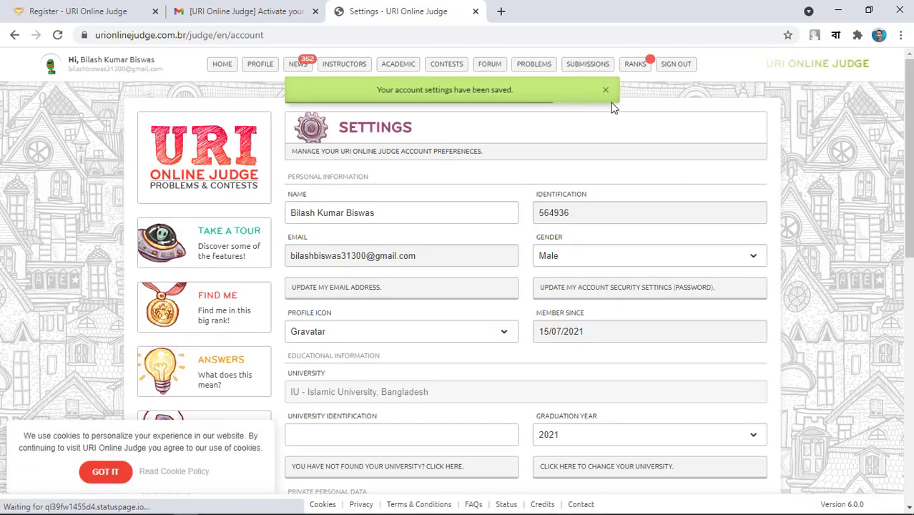
left_click(223, 65)
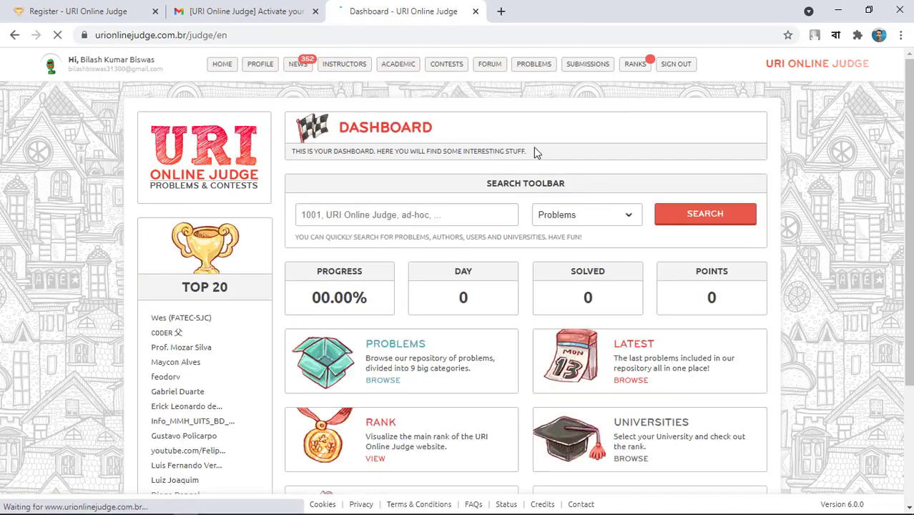
scroll(537, 172, "down", 3)
scroll(382, 197, "up", 1)
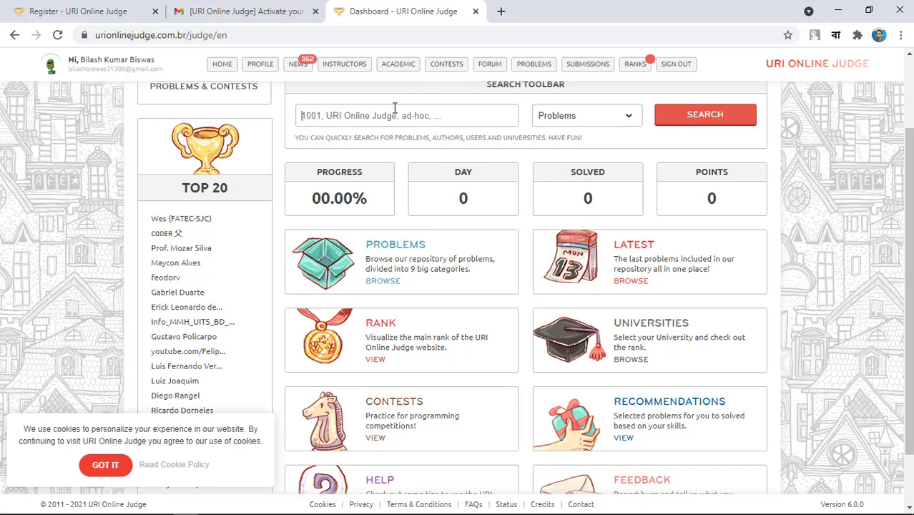
scroll(394, 107, "up", 1)
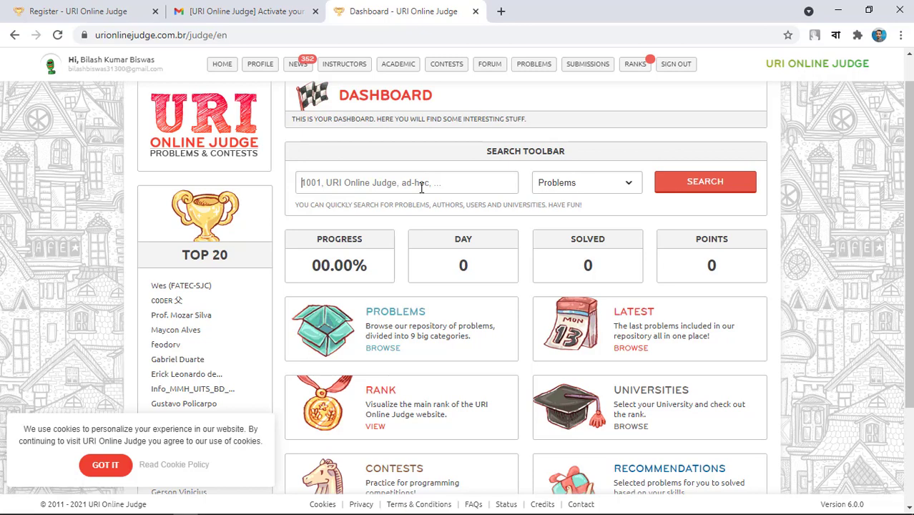
left_click(578, 183)
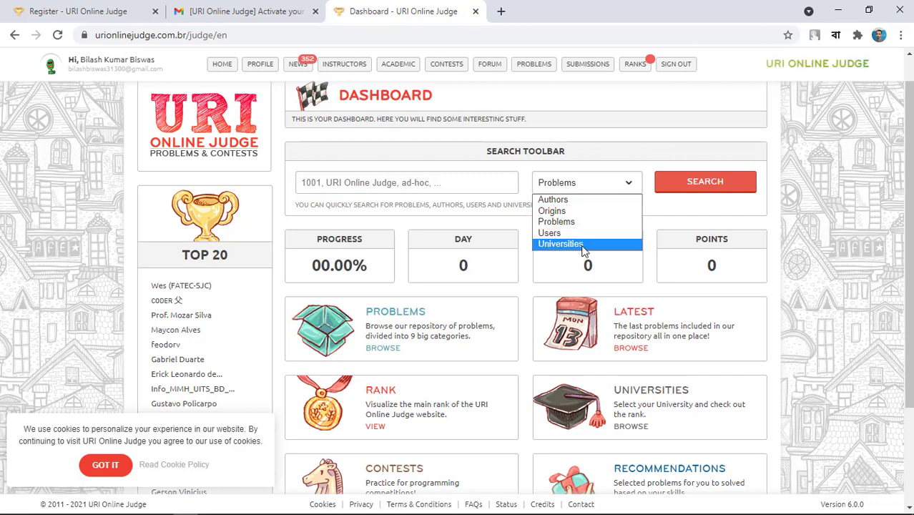
left_click(534, 68)
Open the Problems categories page and scroll through cards such as Beginner (323) and Ad-Hoc (725).
left_click(535, 69)
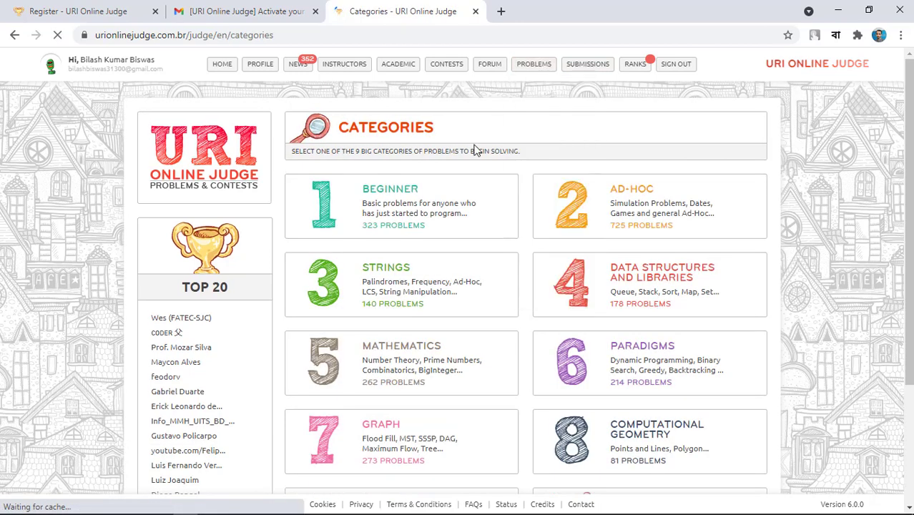
scroll(411, 143, "down", 1)
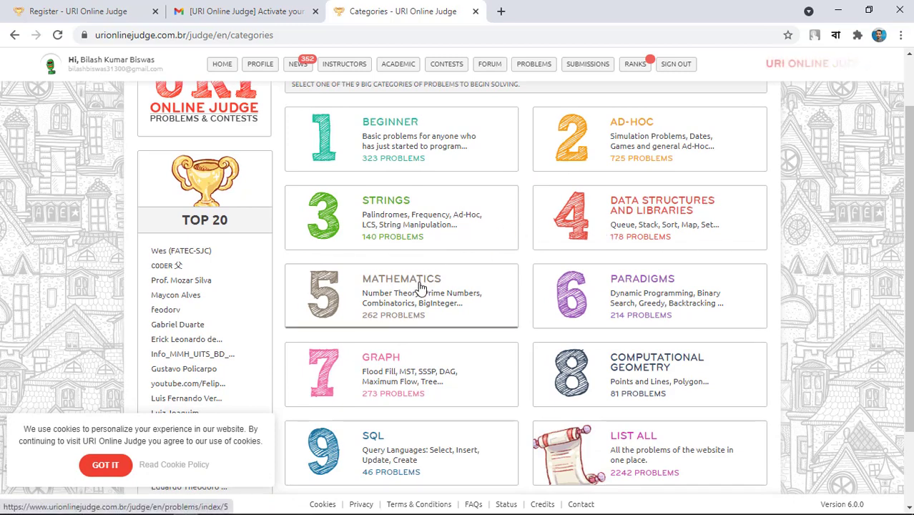
scroll(429, 283, "down", 2)
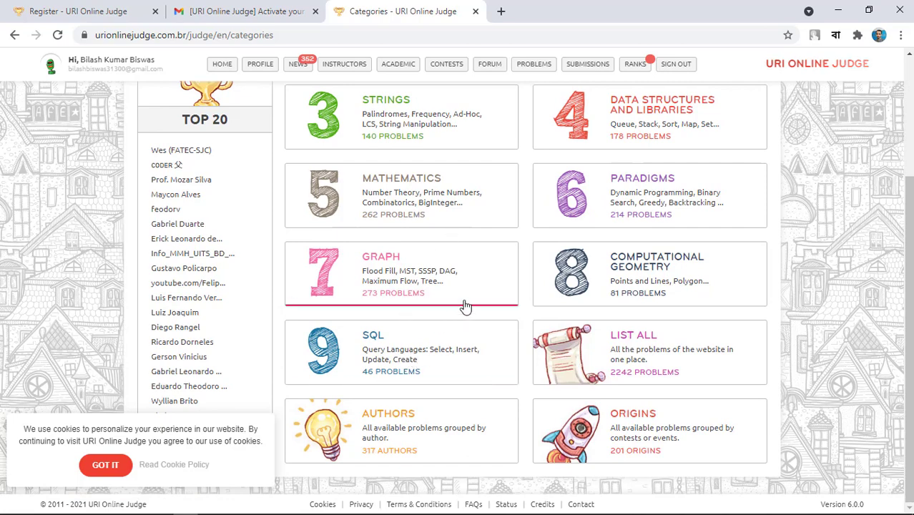
scroll(461, 306, "up", 3)
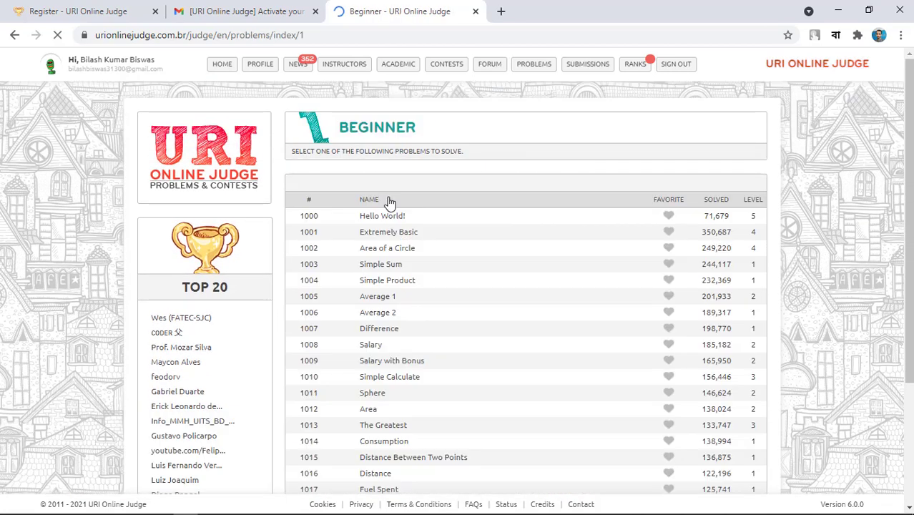
scroll(414, 200, "down", 1)
scroll(400, 193, "down", 1)
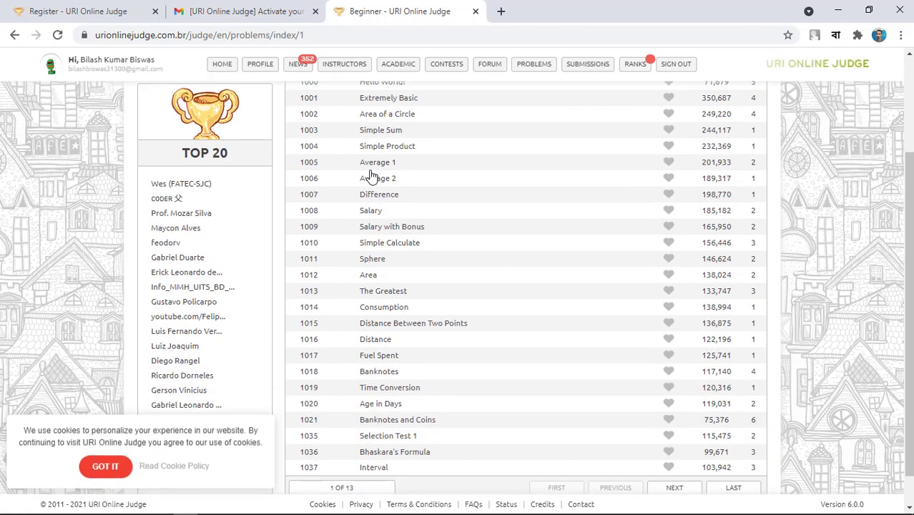
scroll(367, 146, "up", 1)
scroll(367, 229, "down", 2)
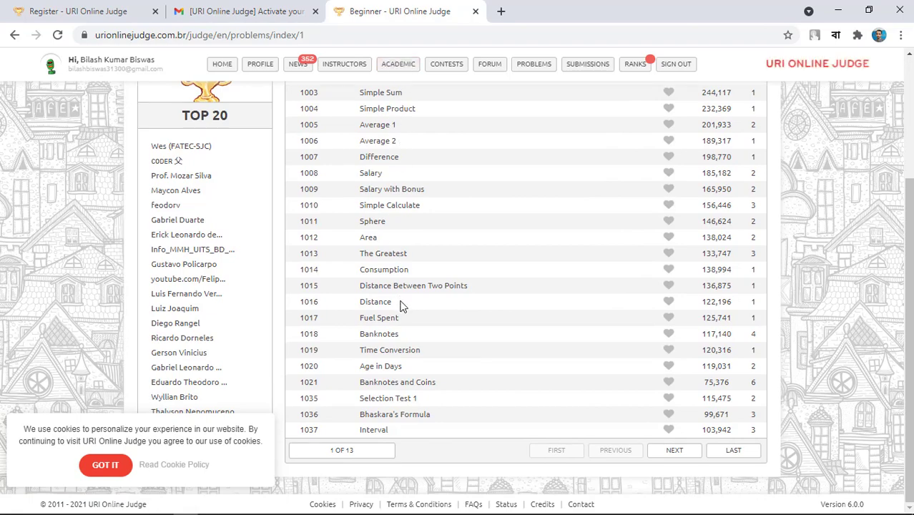
scroll(400, 305, "up", 3)
scroll(401, 304, "down", 3)
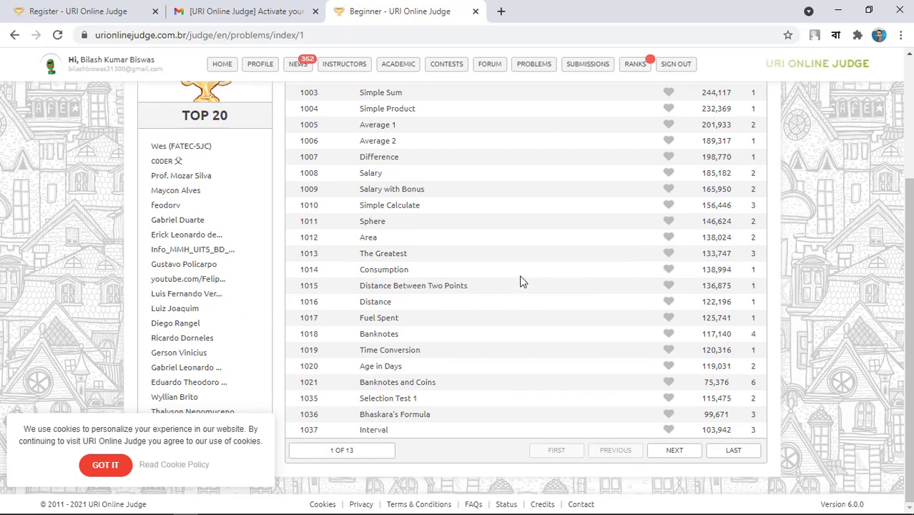
scroll(522, 280, "up", 3)
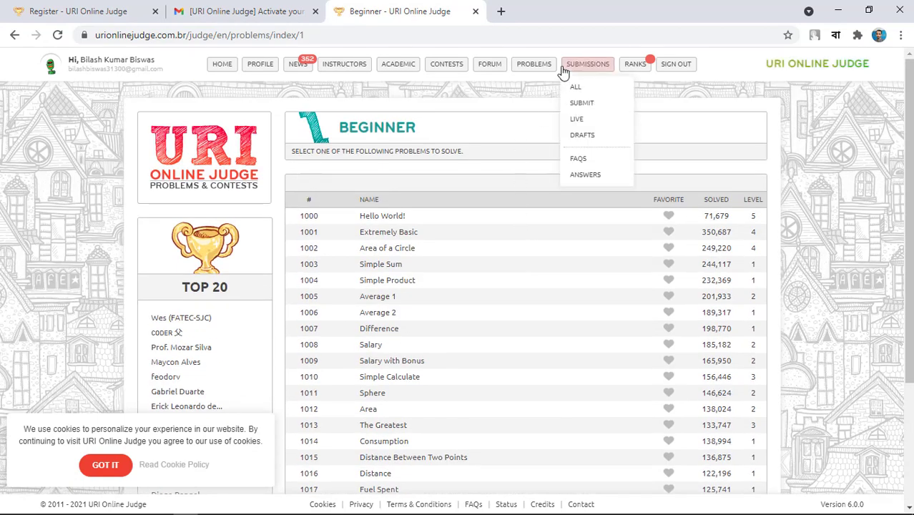
mouse_move(533, 68)
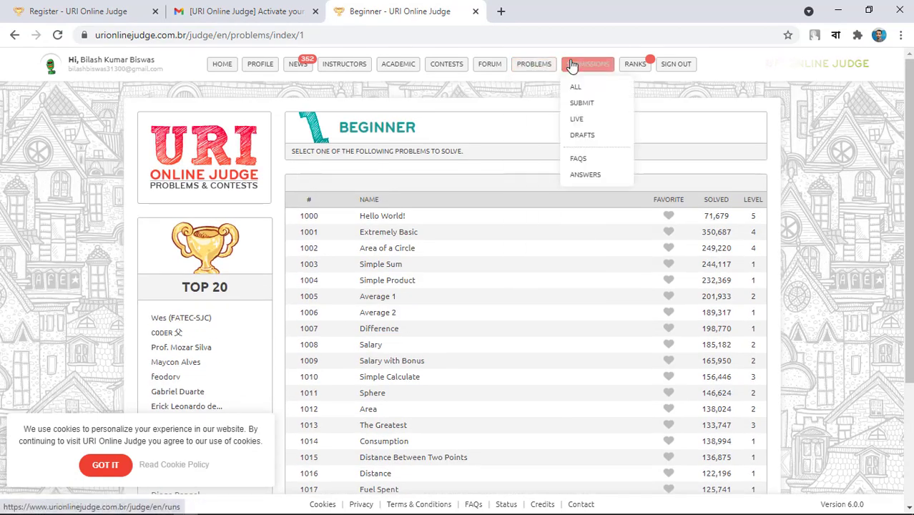
View the empty Submissions list, then the profile page with 0 points, 0 solved and 0 submissions.
left_click(601, 66)
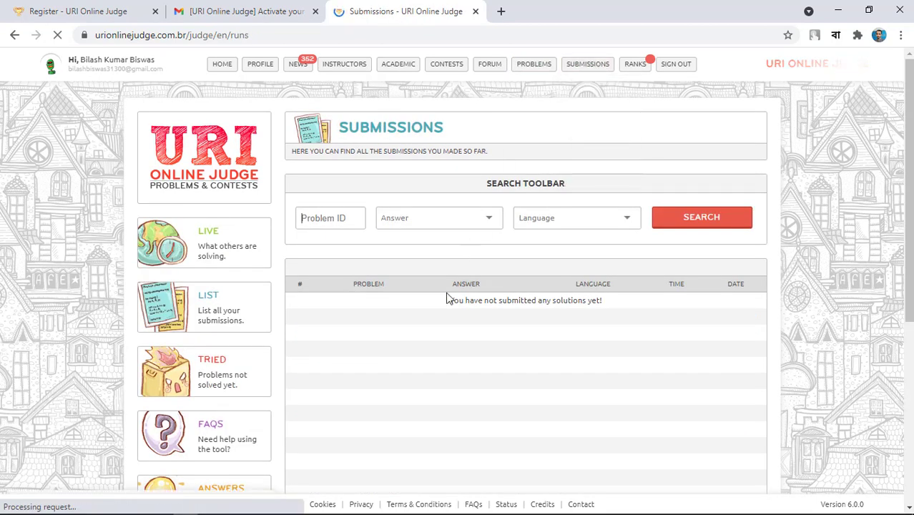
scroll(451, 365, "down", 1)
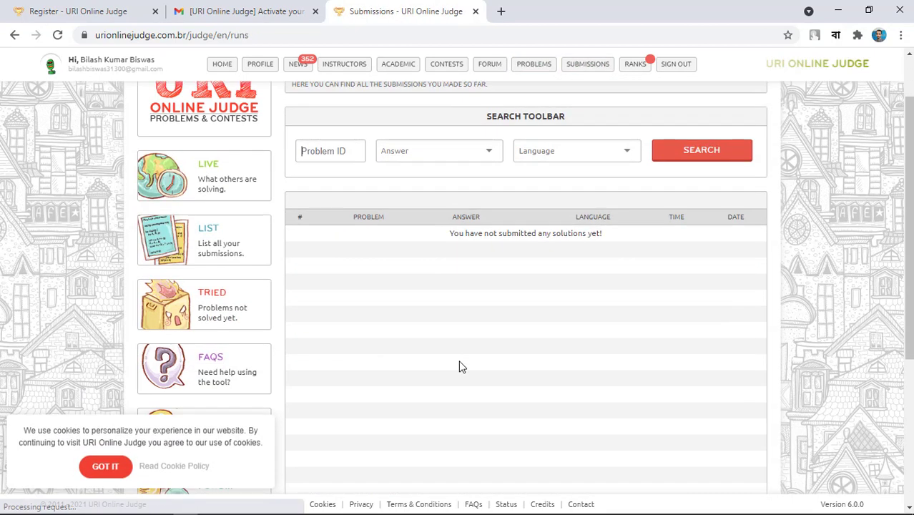
left_click(265, 66)
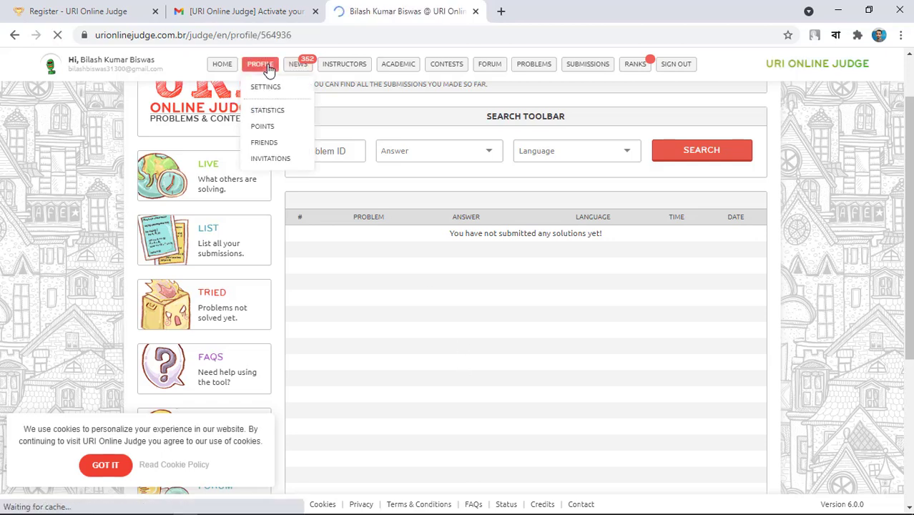
scroll(420, 200, "down", 2)
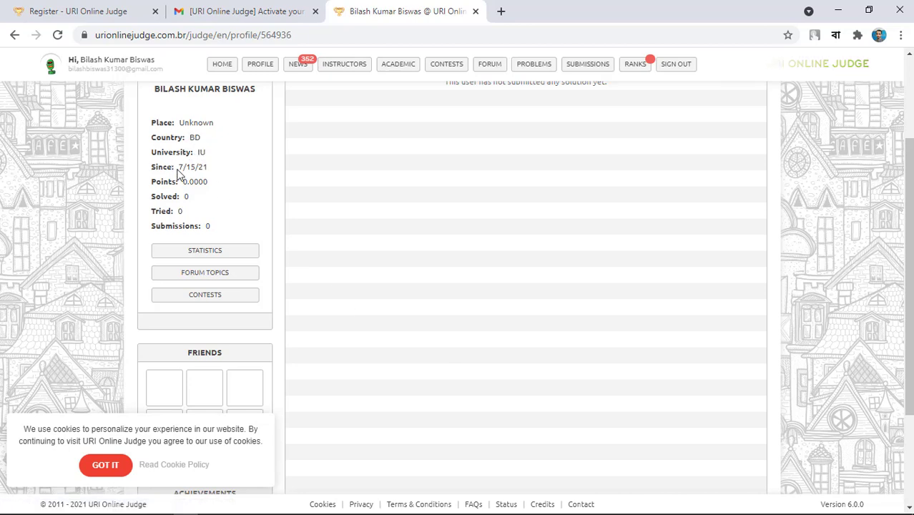
double_click(200, 168)
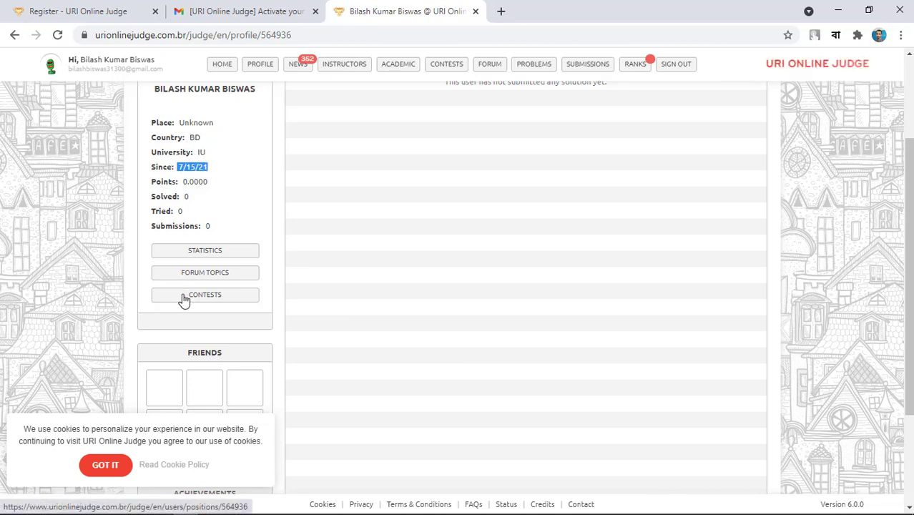